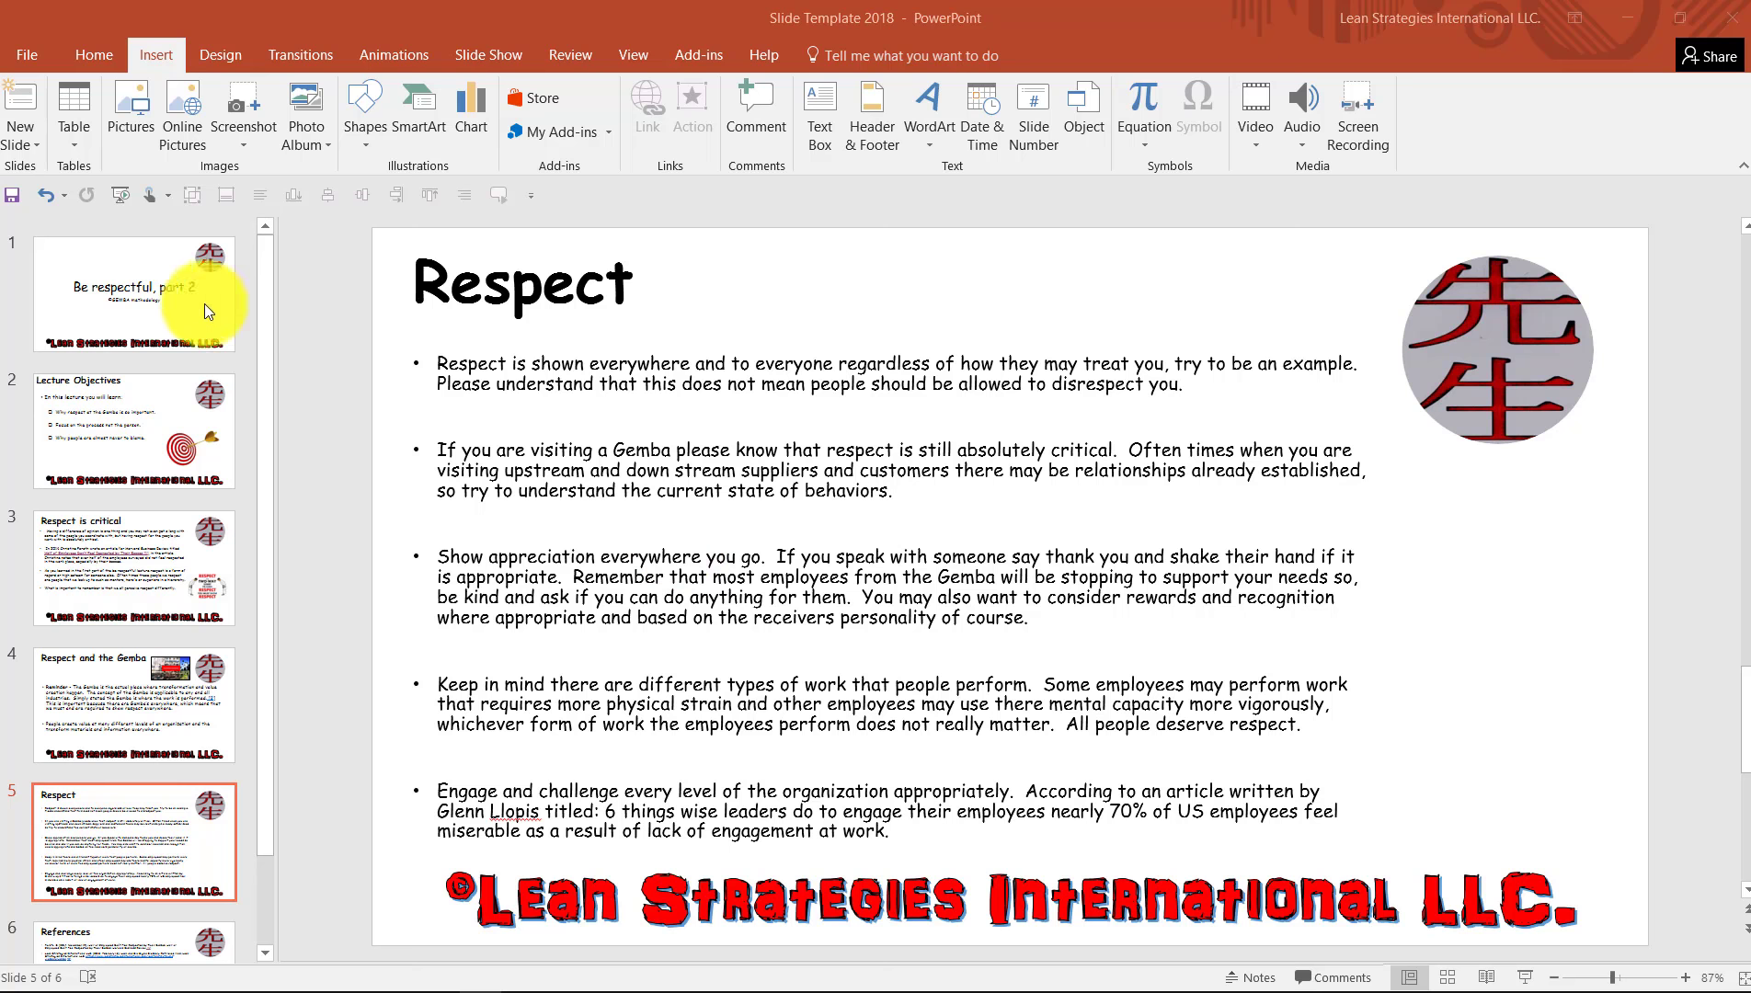
- Show the 'Be respectful, part 2' title slide
{"action": "left_click", "coordinate": [172, 305]}
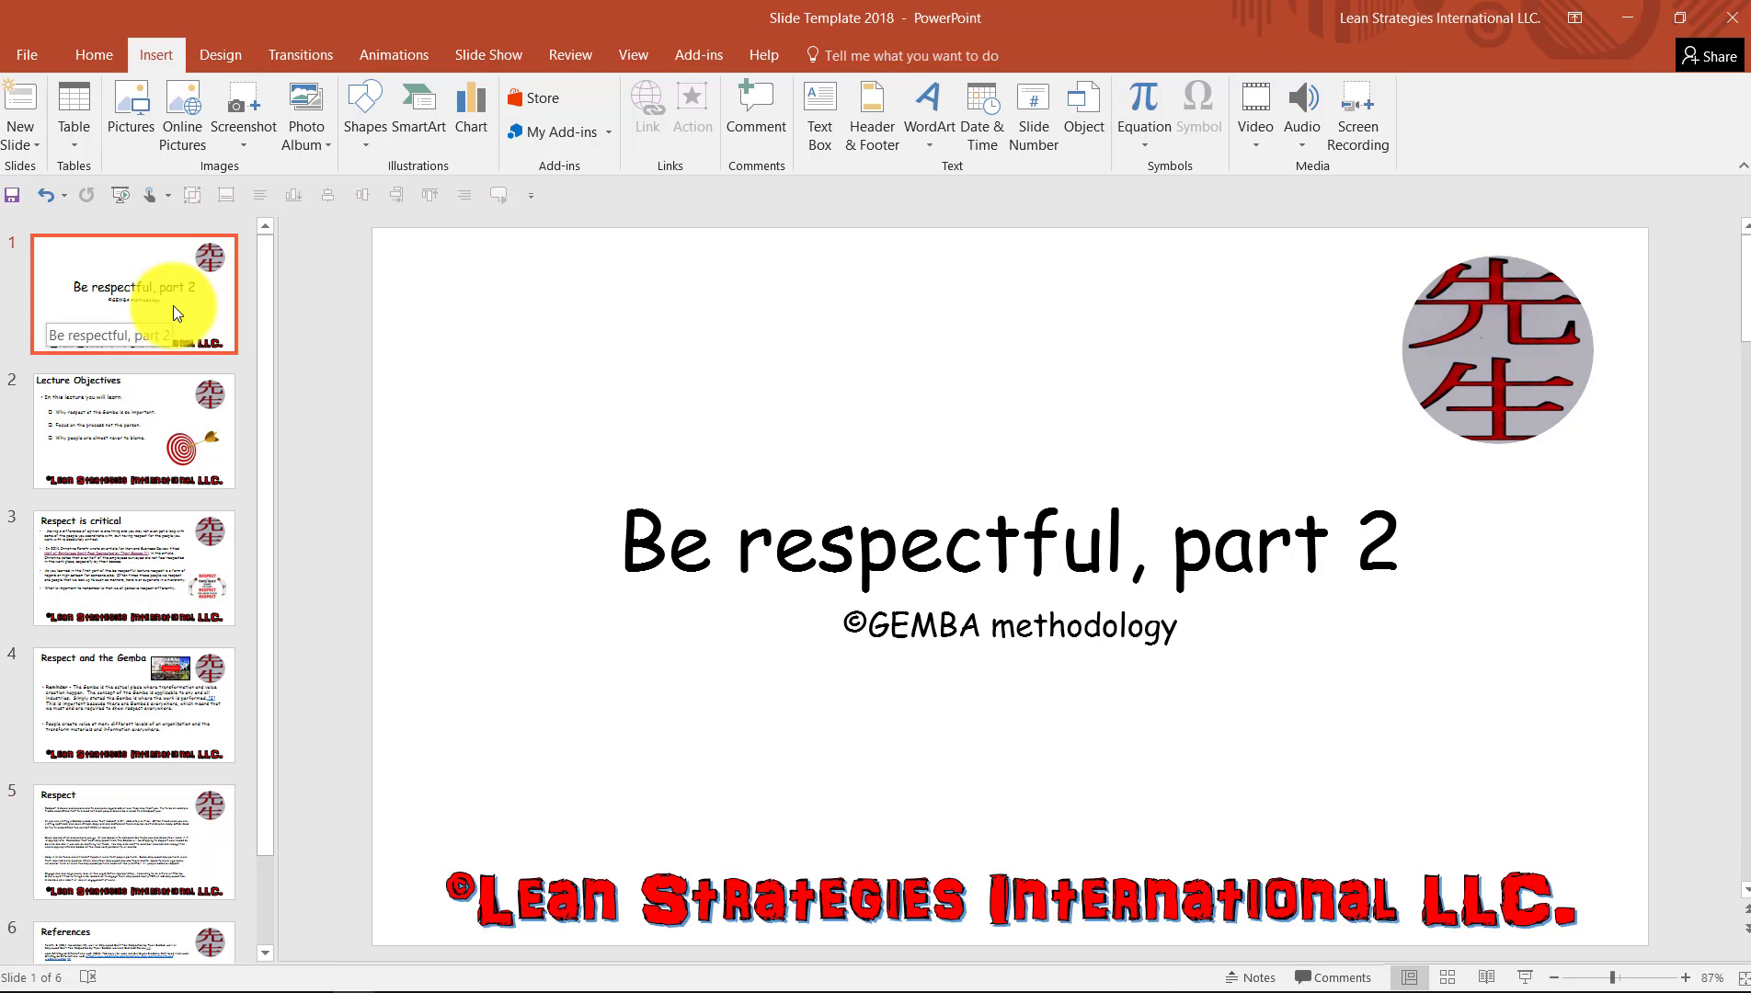
- Pass through the Respect slide and open slide 6, References
{"action": "left_click", "coordinate": [169, 810]}
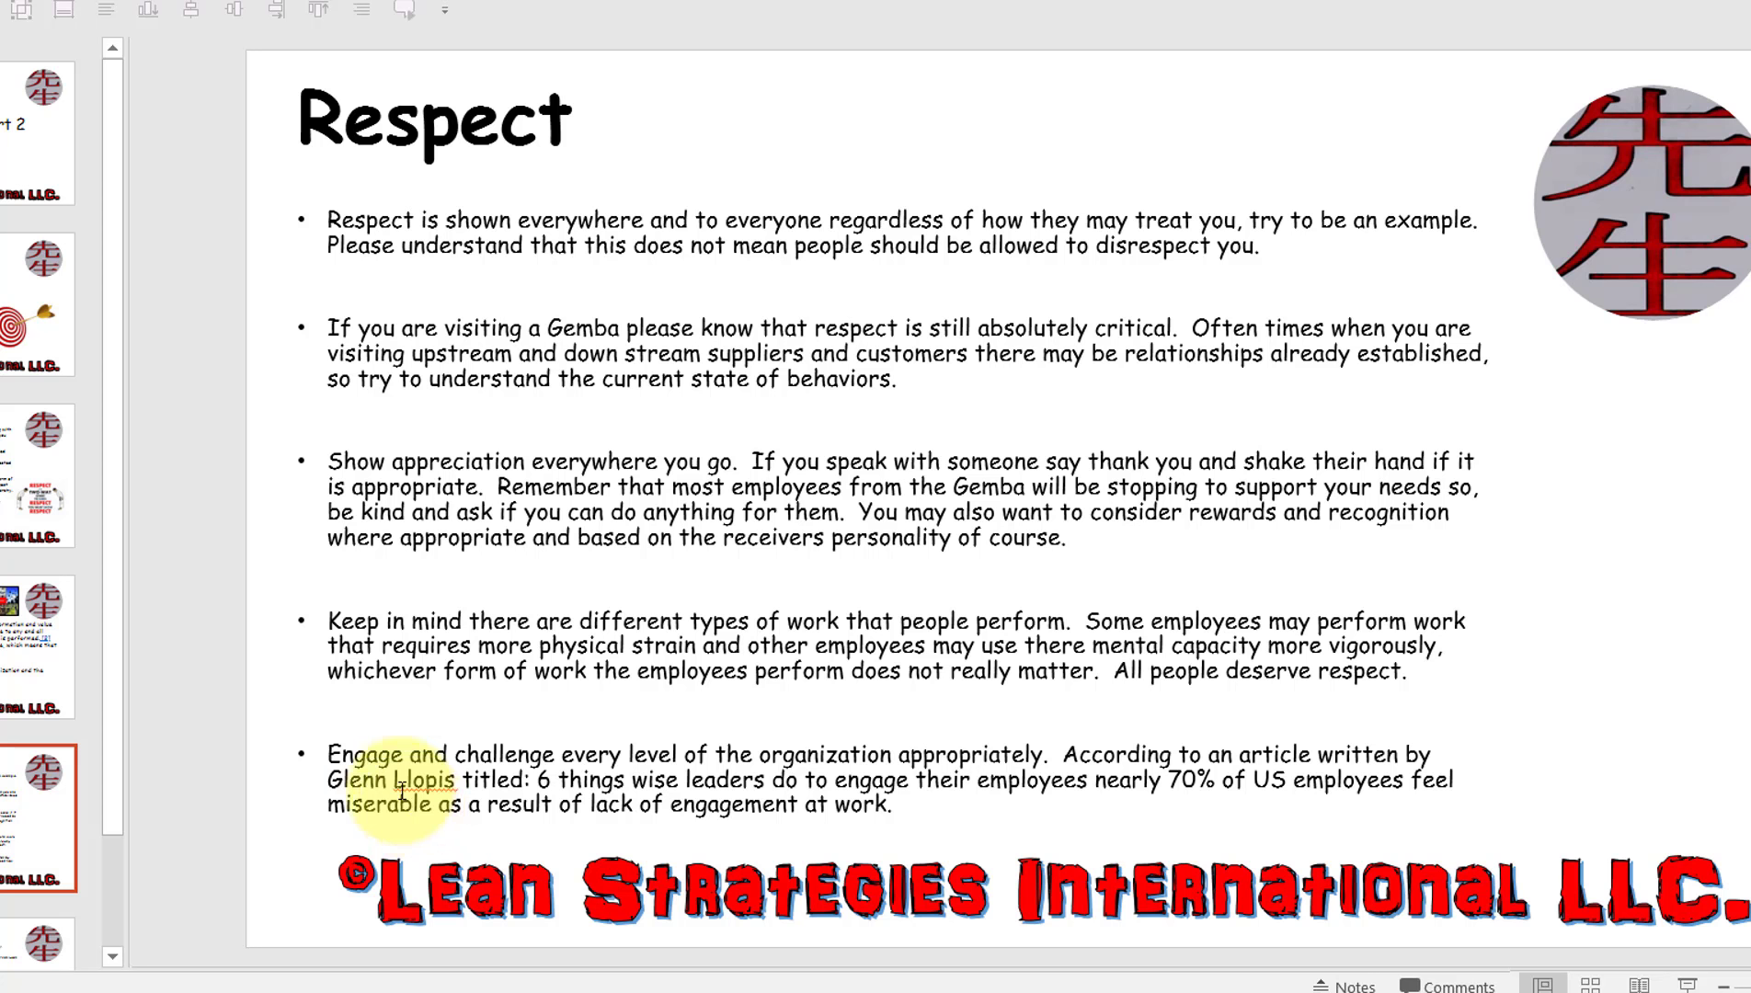
{"action": "scroll", "coordinate": [27, 809], "scroll_direction": "down", "scroll_amount": 2}
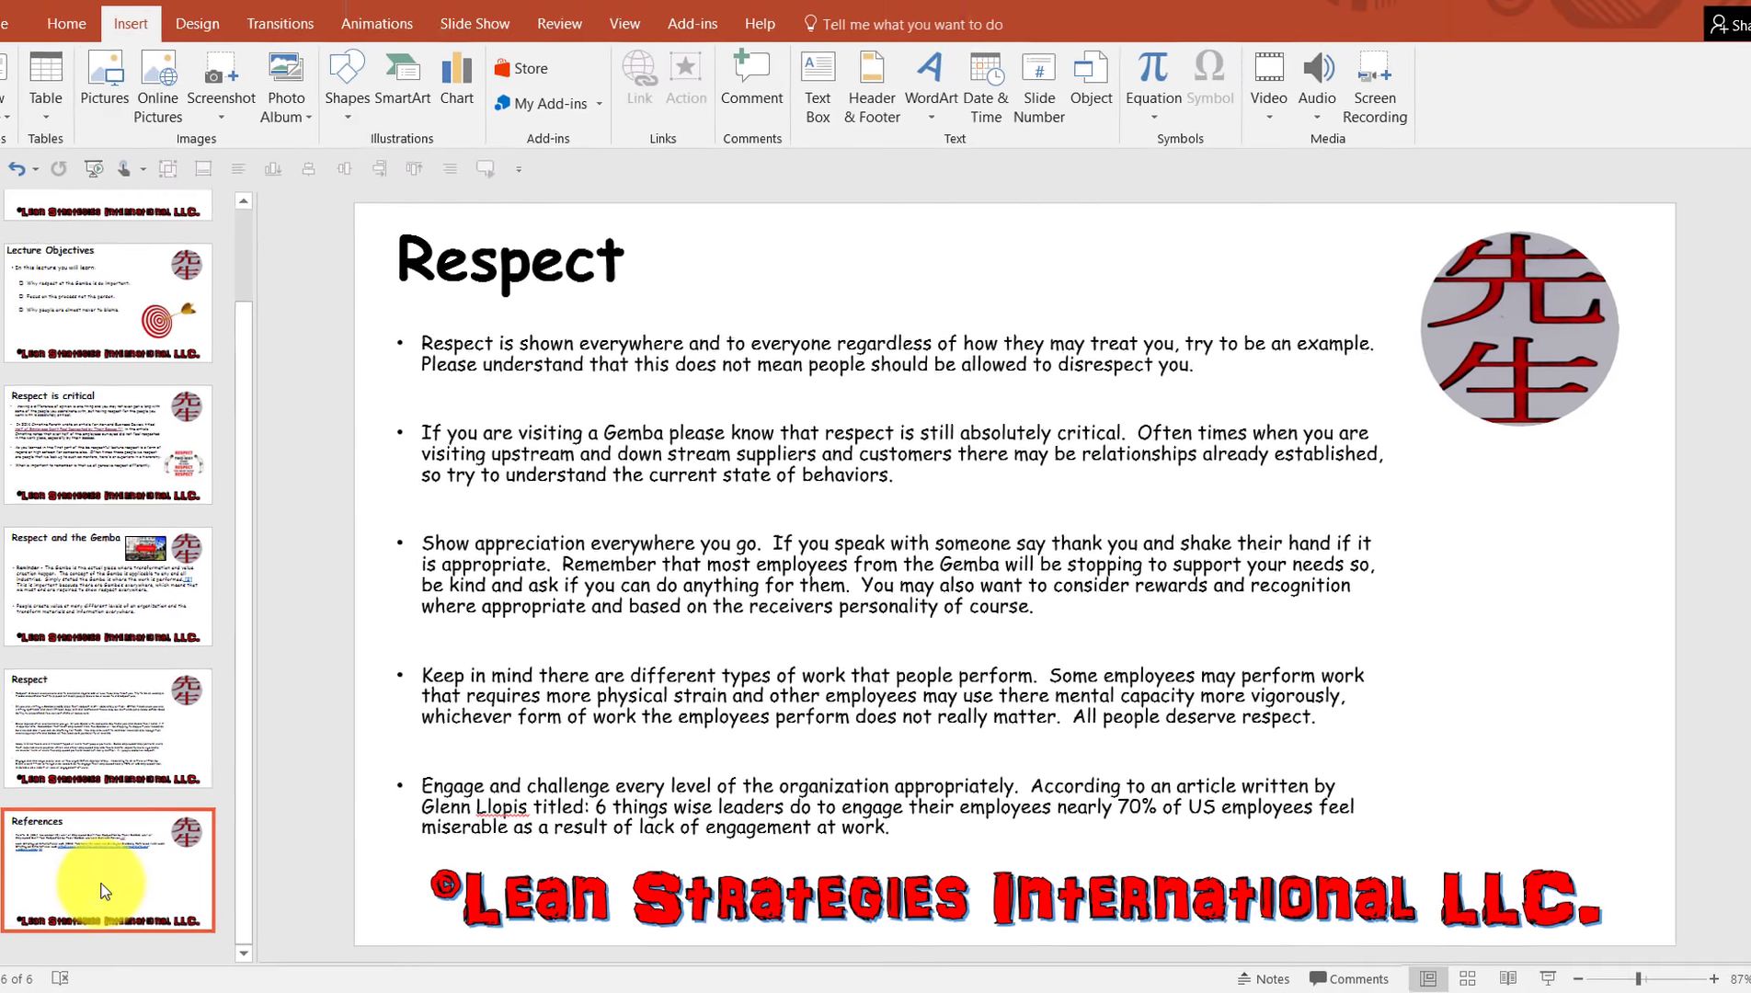
{"action": "left_click", "coordinate": [27, 873]}
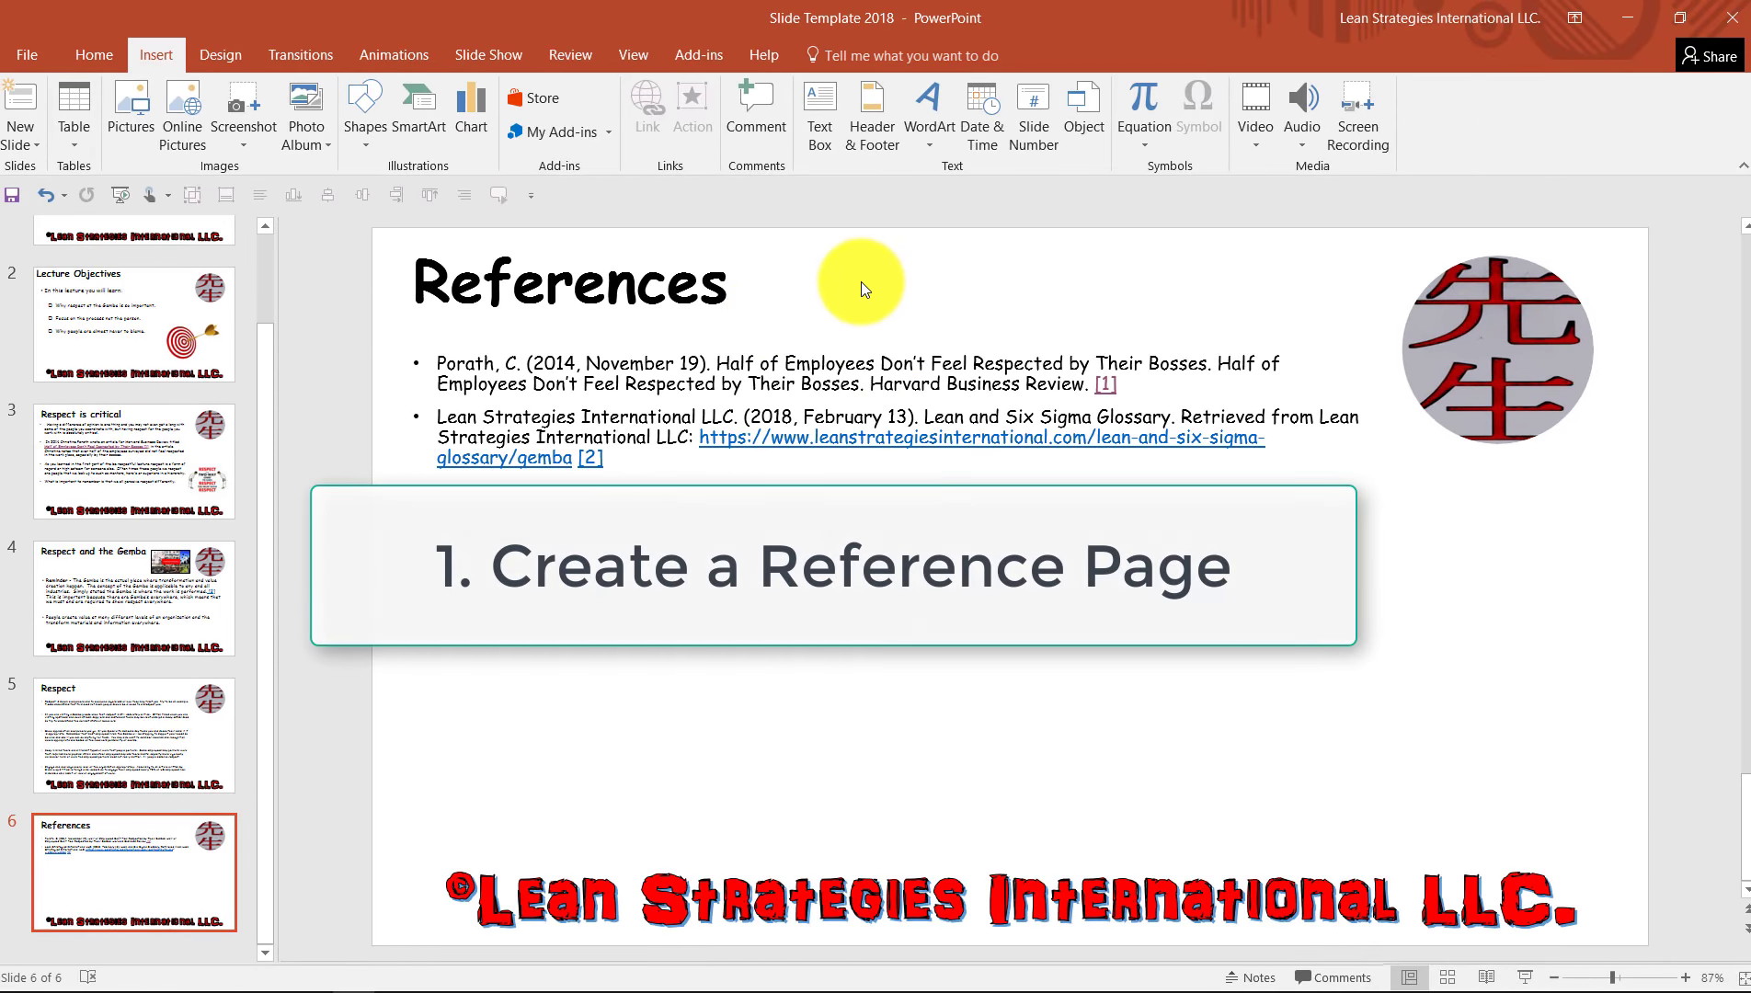
- Retype the slide title as 'References'
{"action": "left_click", "coordinate": [546, 287]}
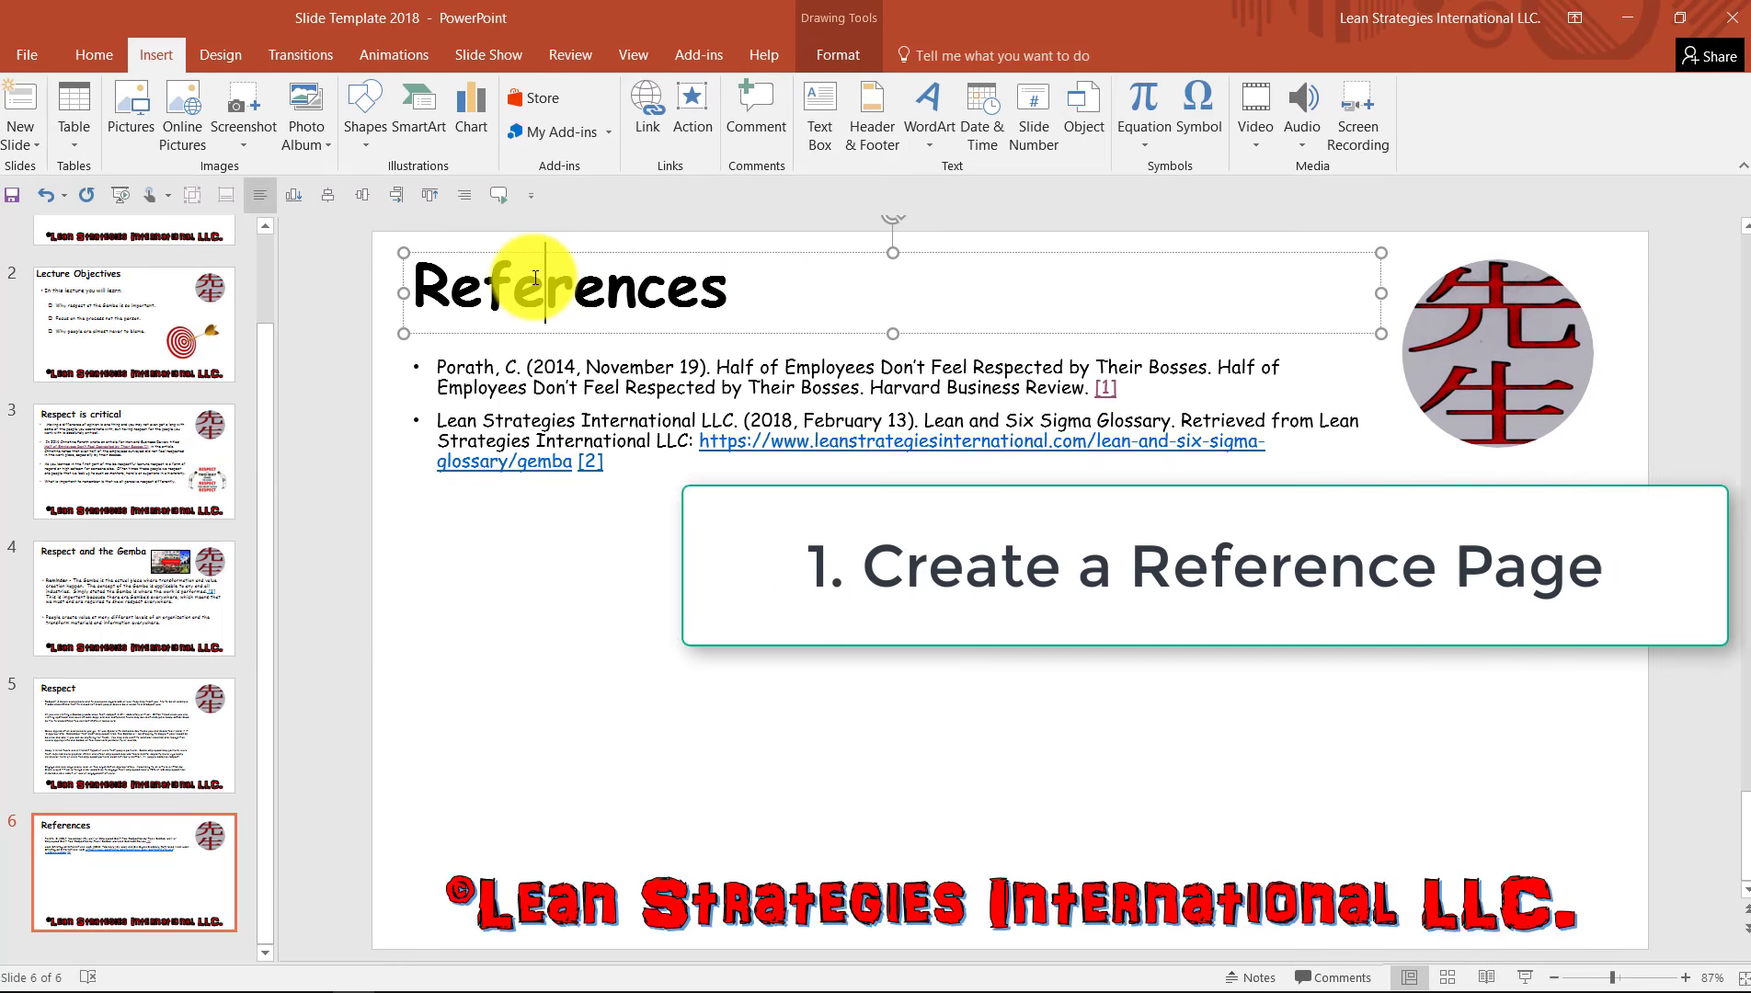
{"action": "left_click_drag", "start_coordinate": [753, 293], "coordinate": [416, 279]}
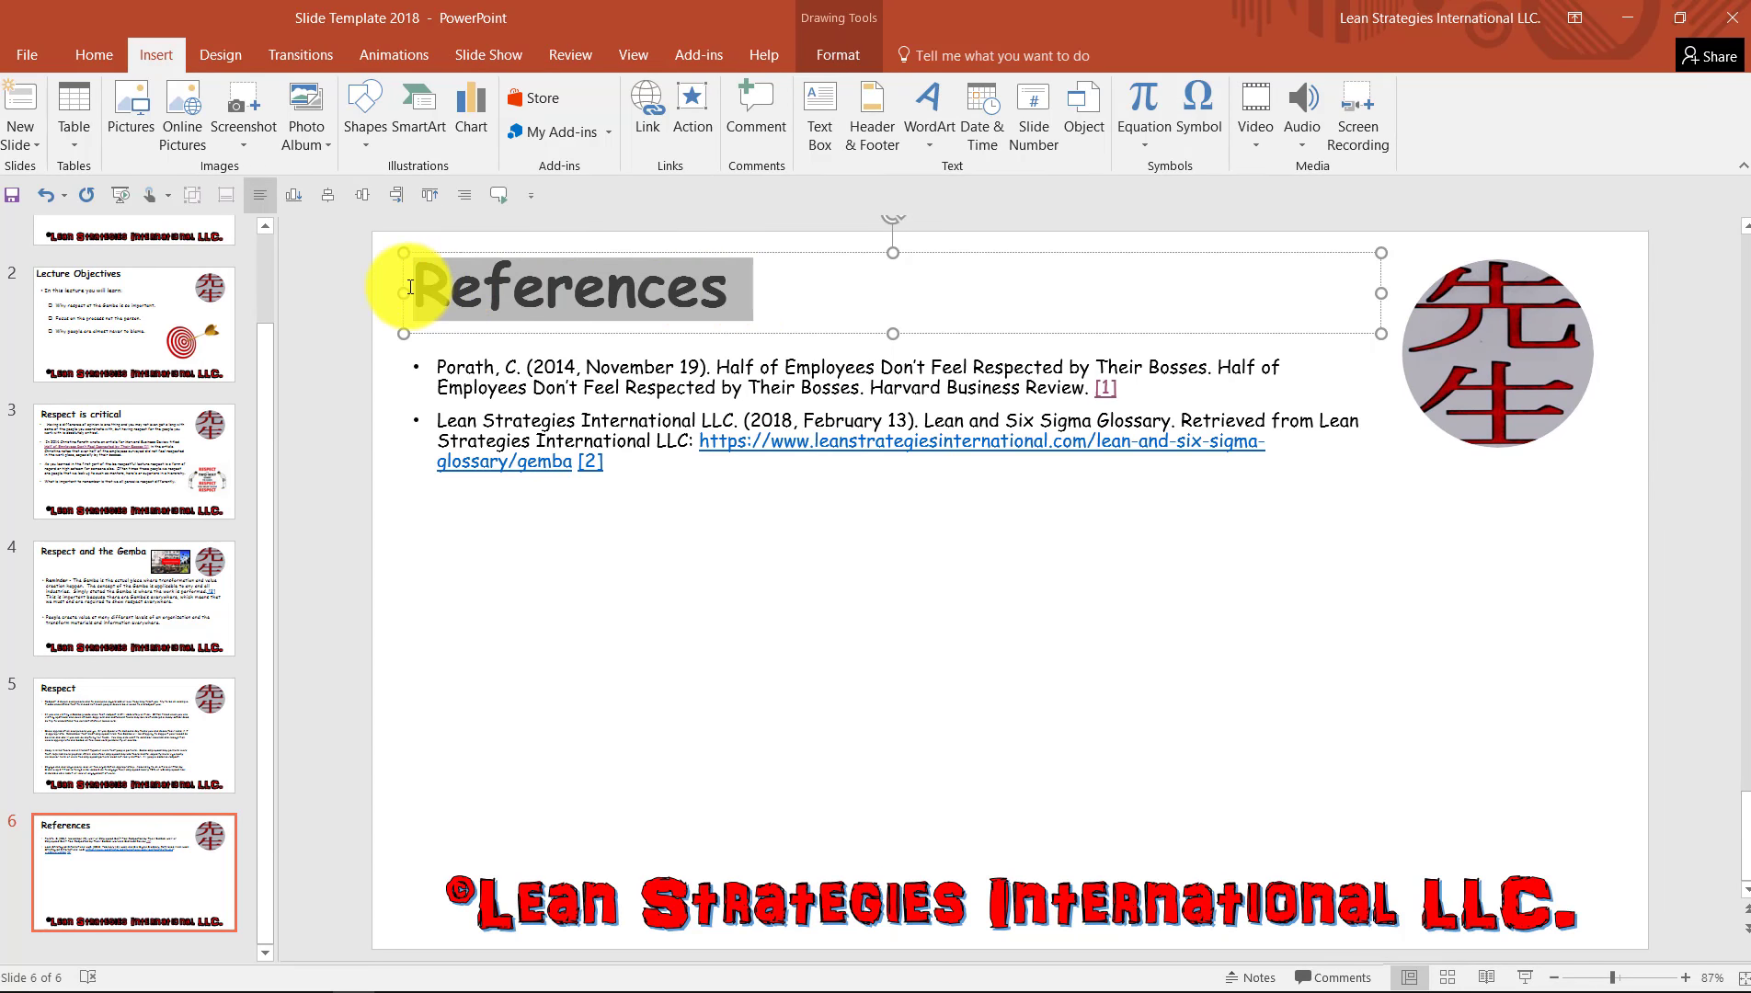
{"action": "type", "text": "Refere"}
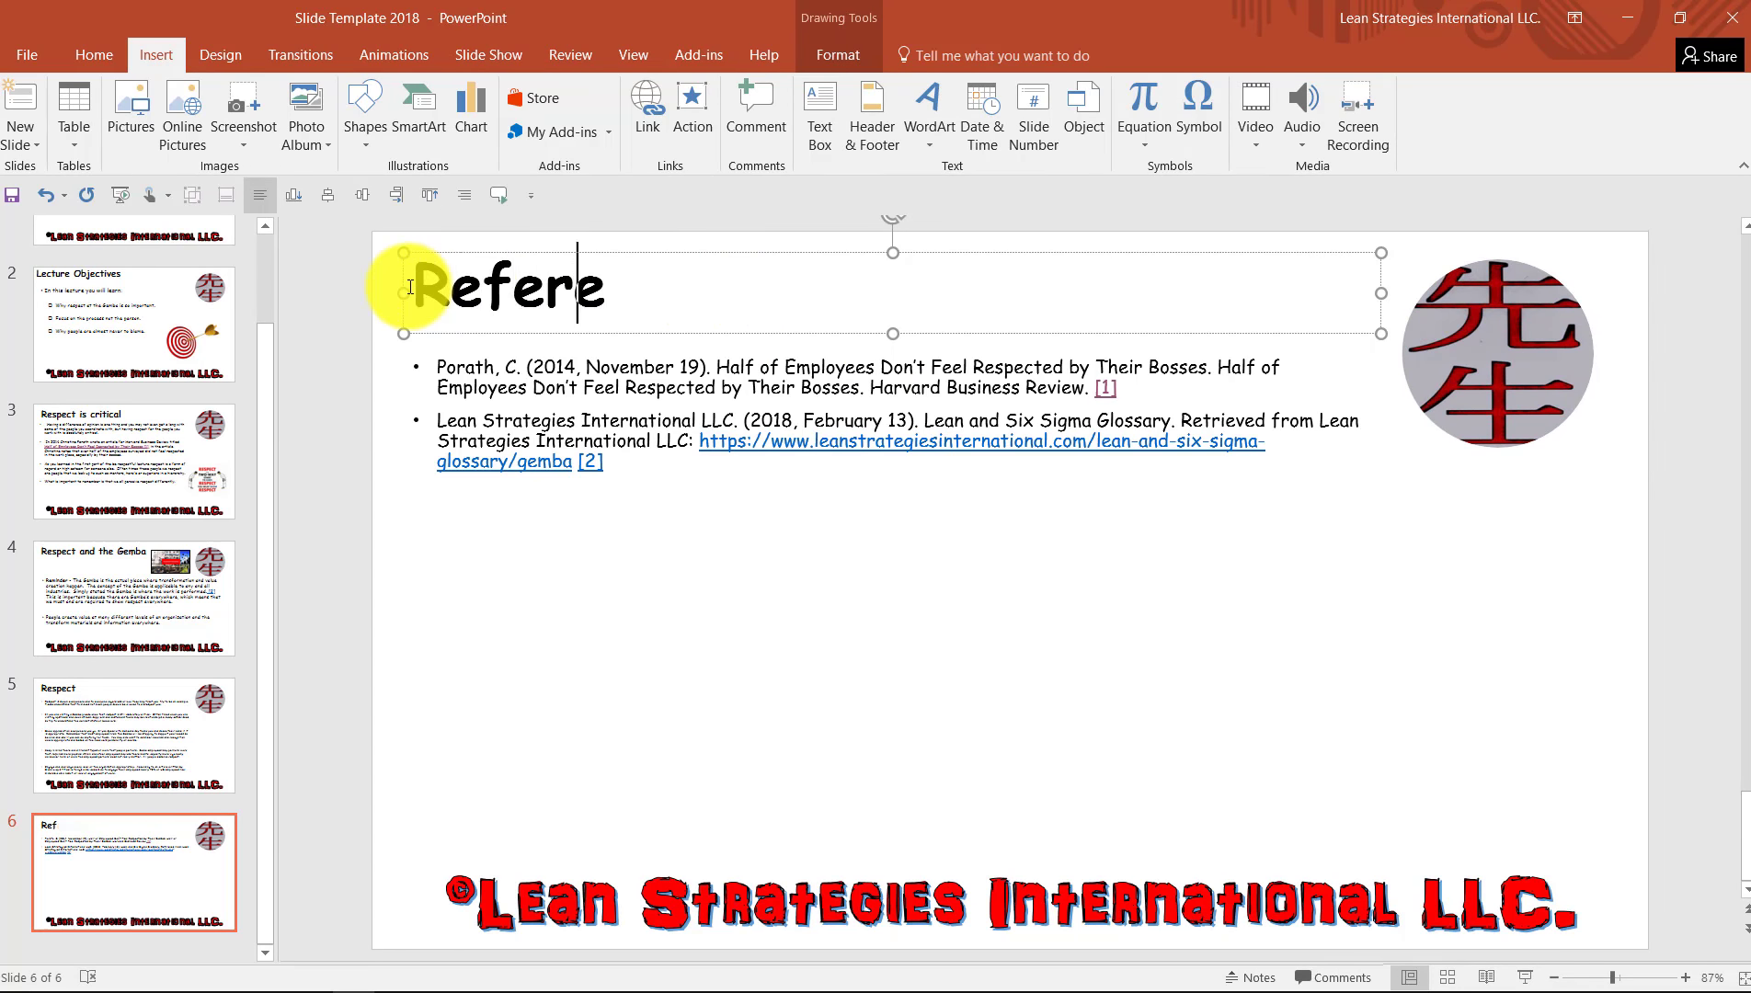
{"action": "type", "text": "nces"}
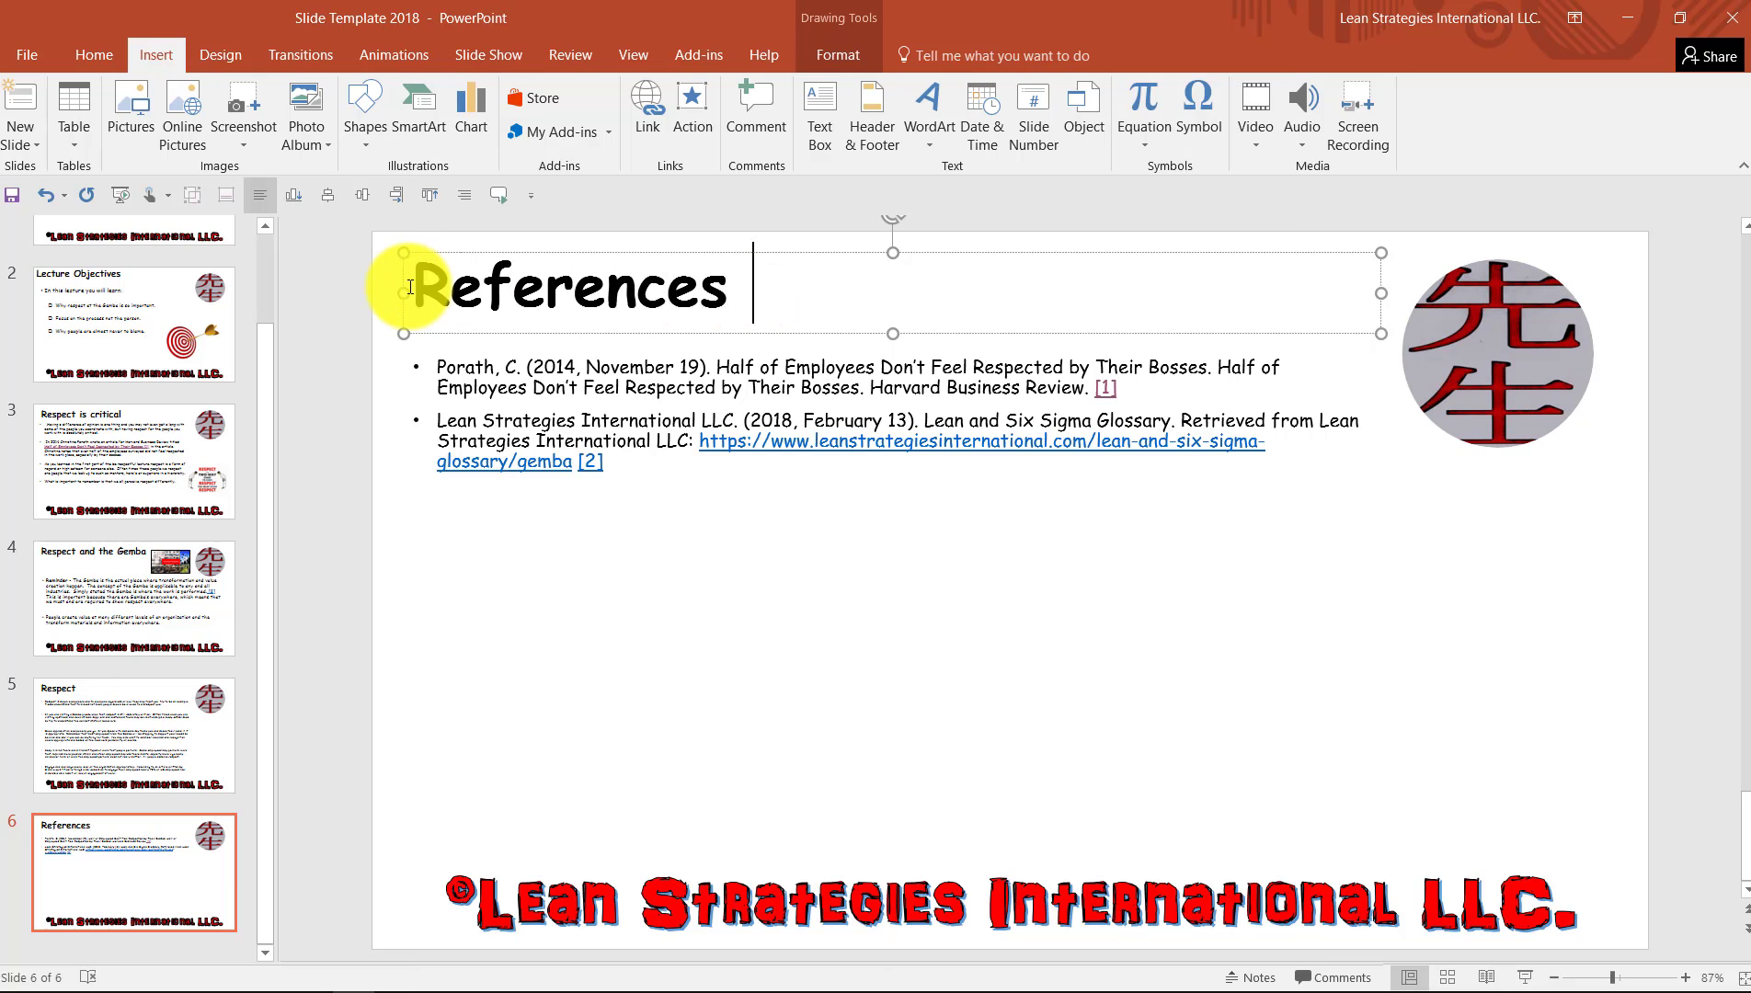
- Add a new empty bullet line below the [2] citation
{"action": "left_click", "coordinate": [512, 553]}
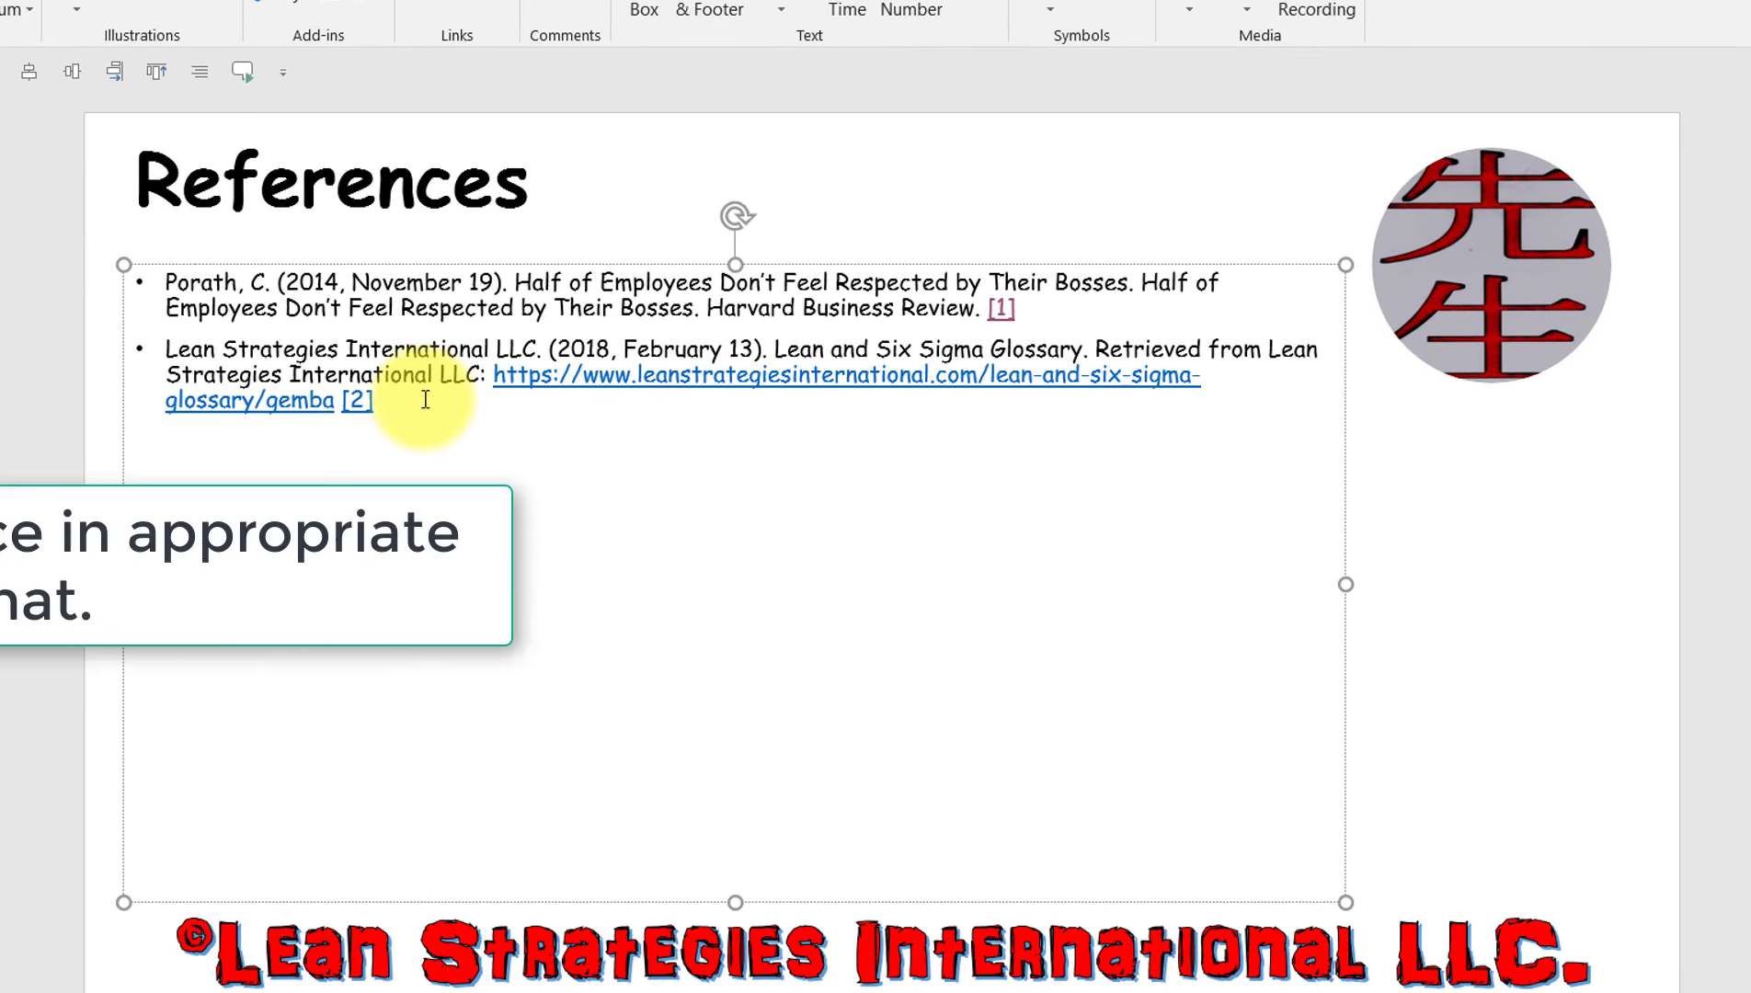
{"action": "key", "text": "Return"}
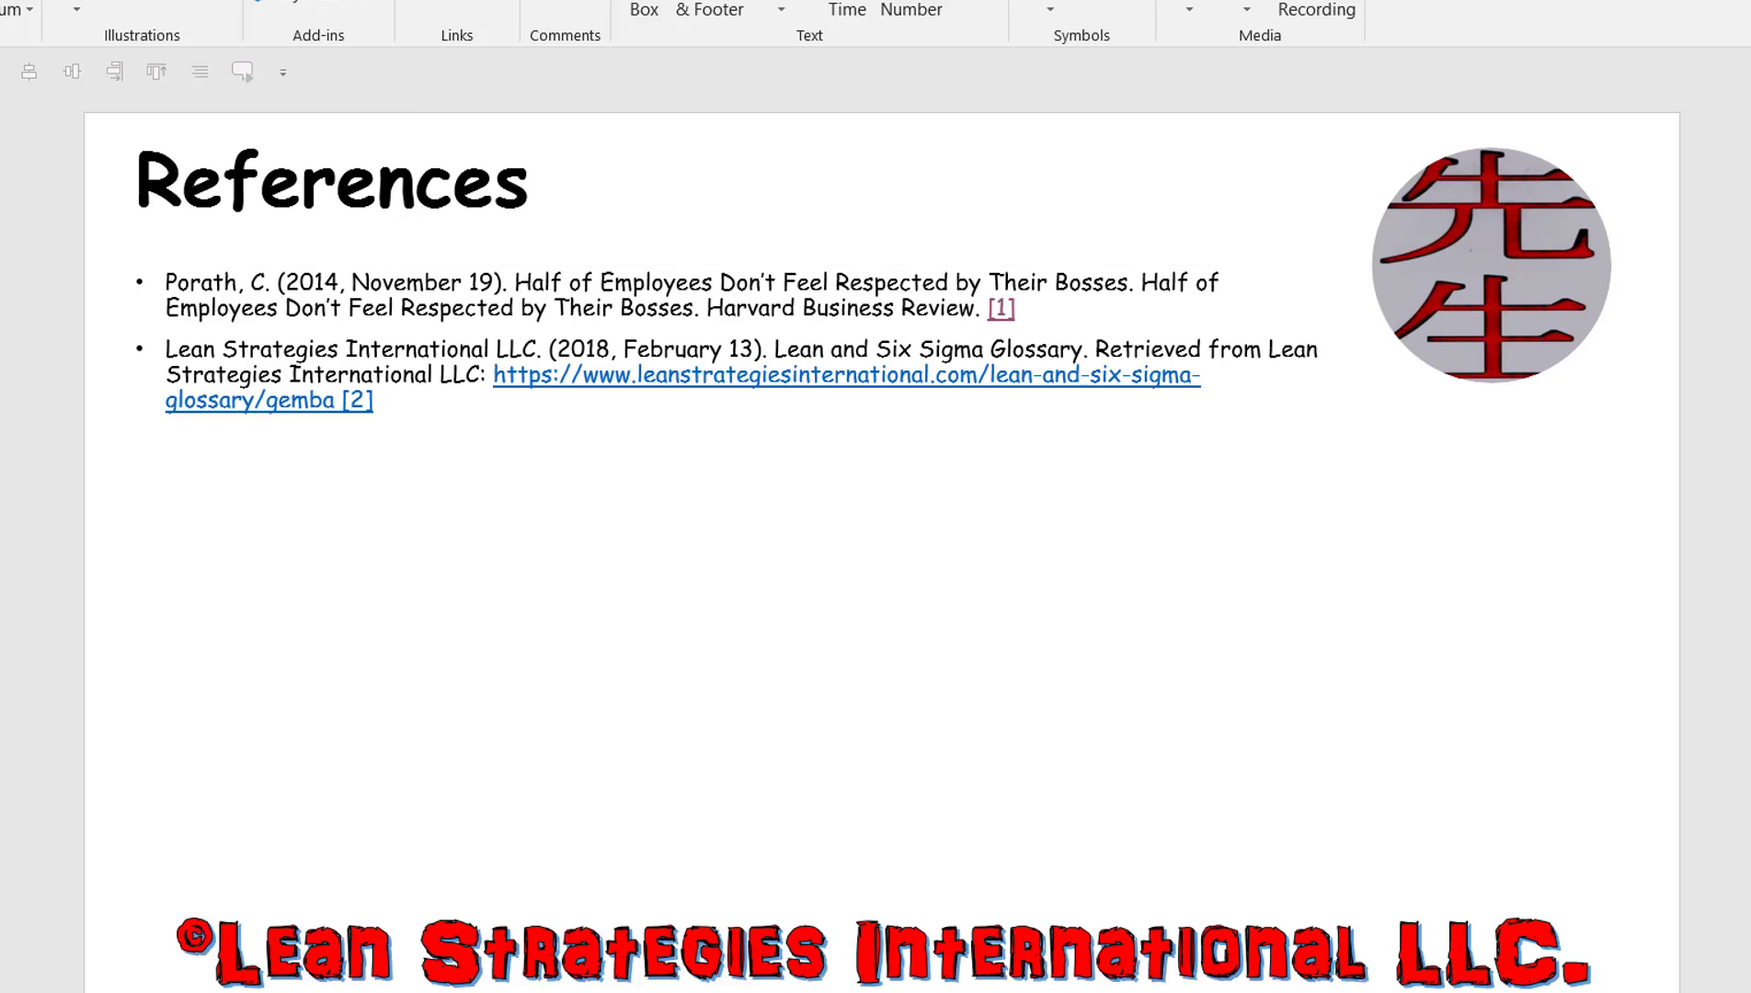
{"action": "key", "text": "Page_Down"}
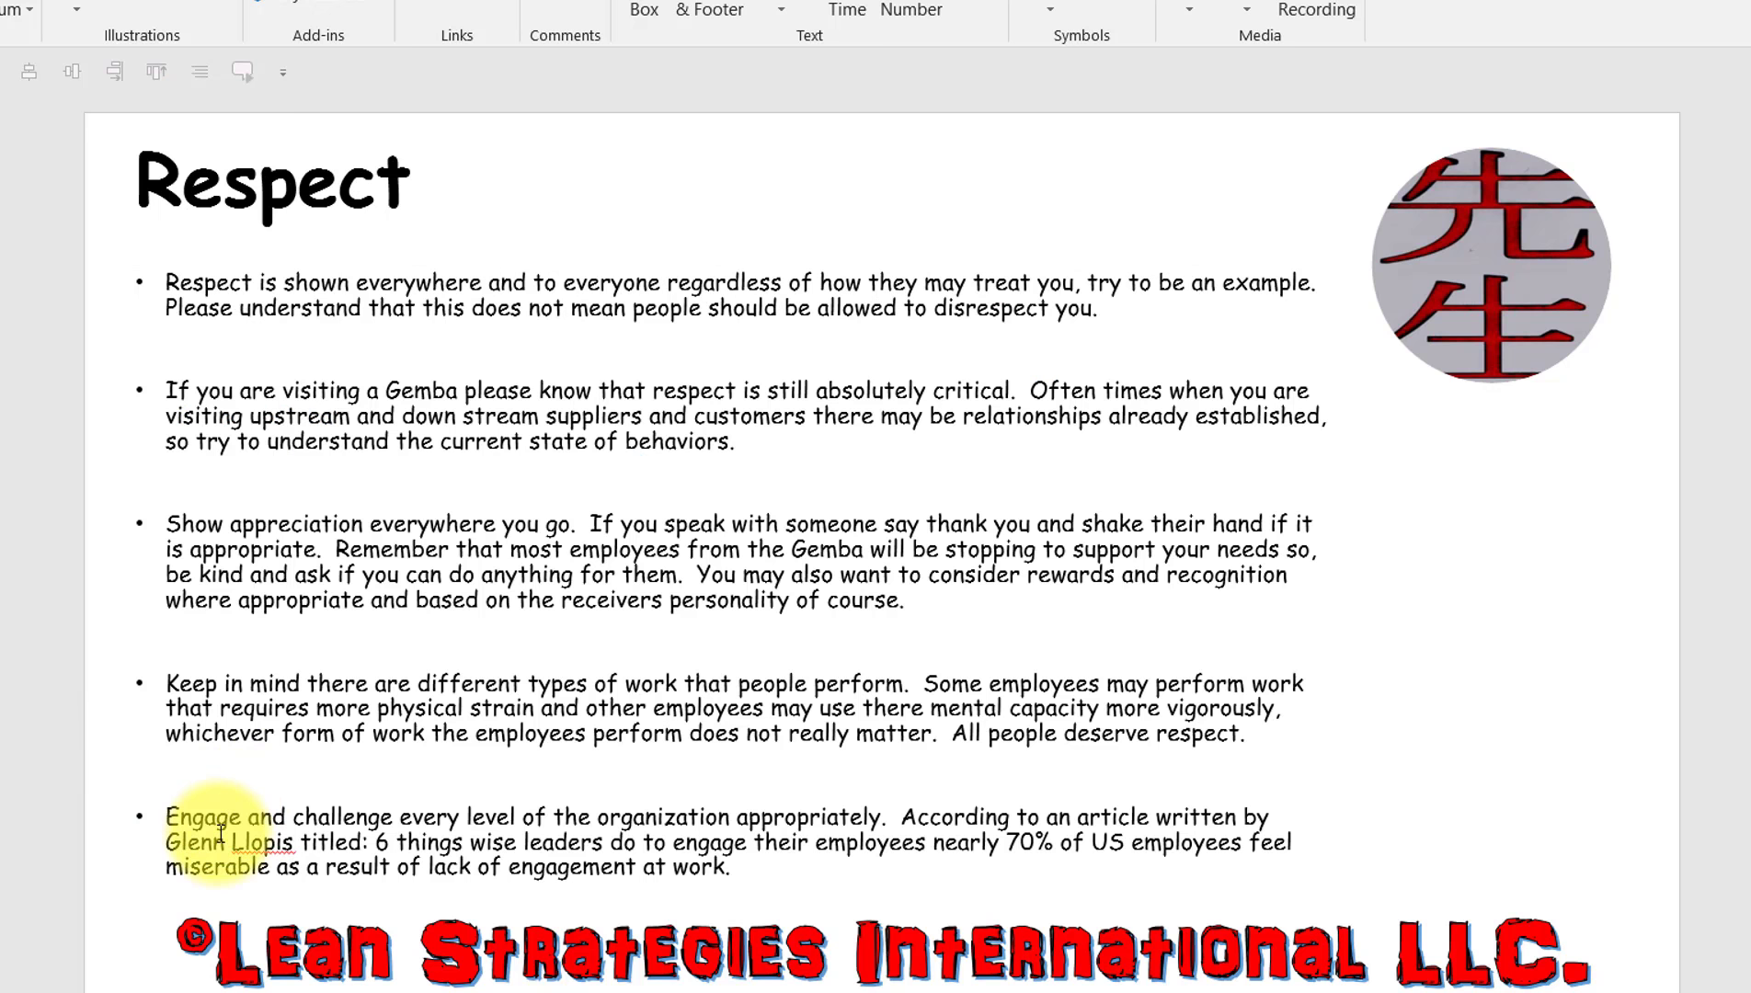
{"action": "key", "text": "Page_Up"}
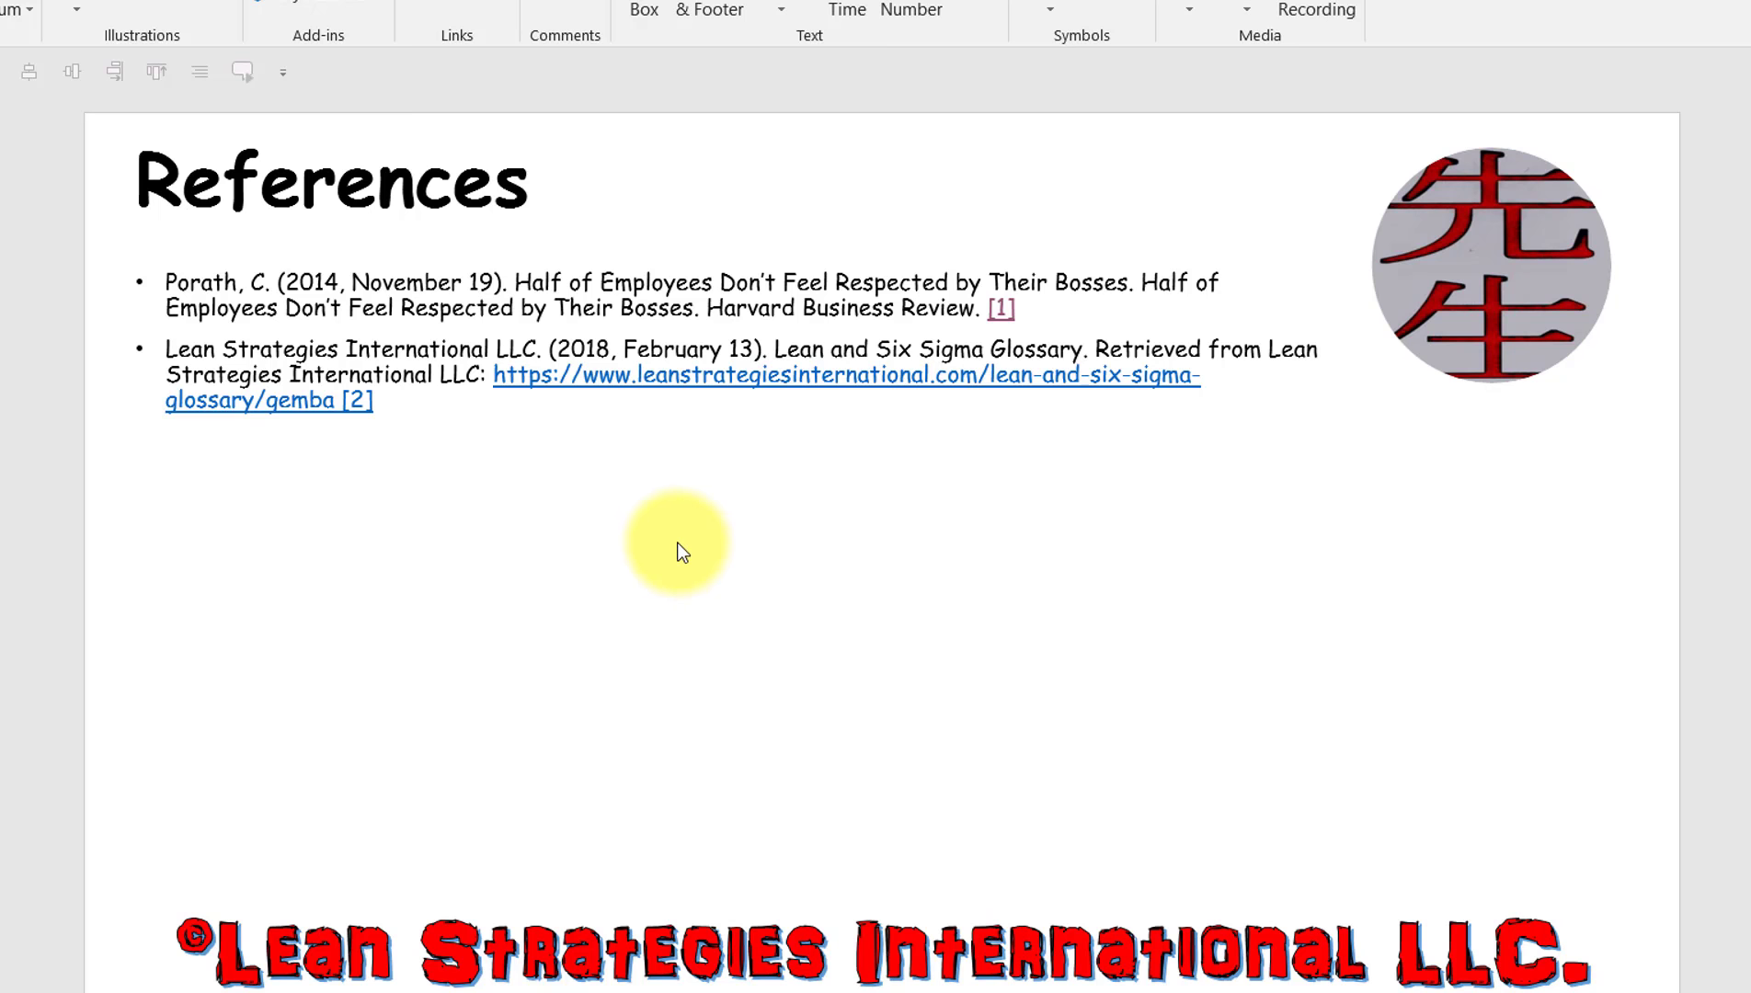
- Paste the Llopis Forbes citation as plain text on the new bullet and append [3]
{"action": "left_click", "coordinate": [207, 441]}
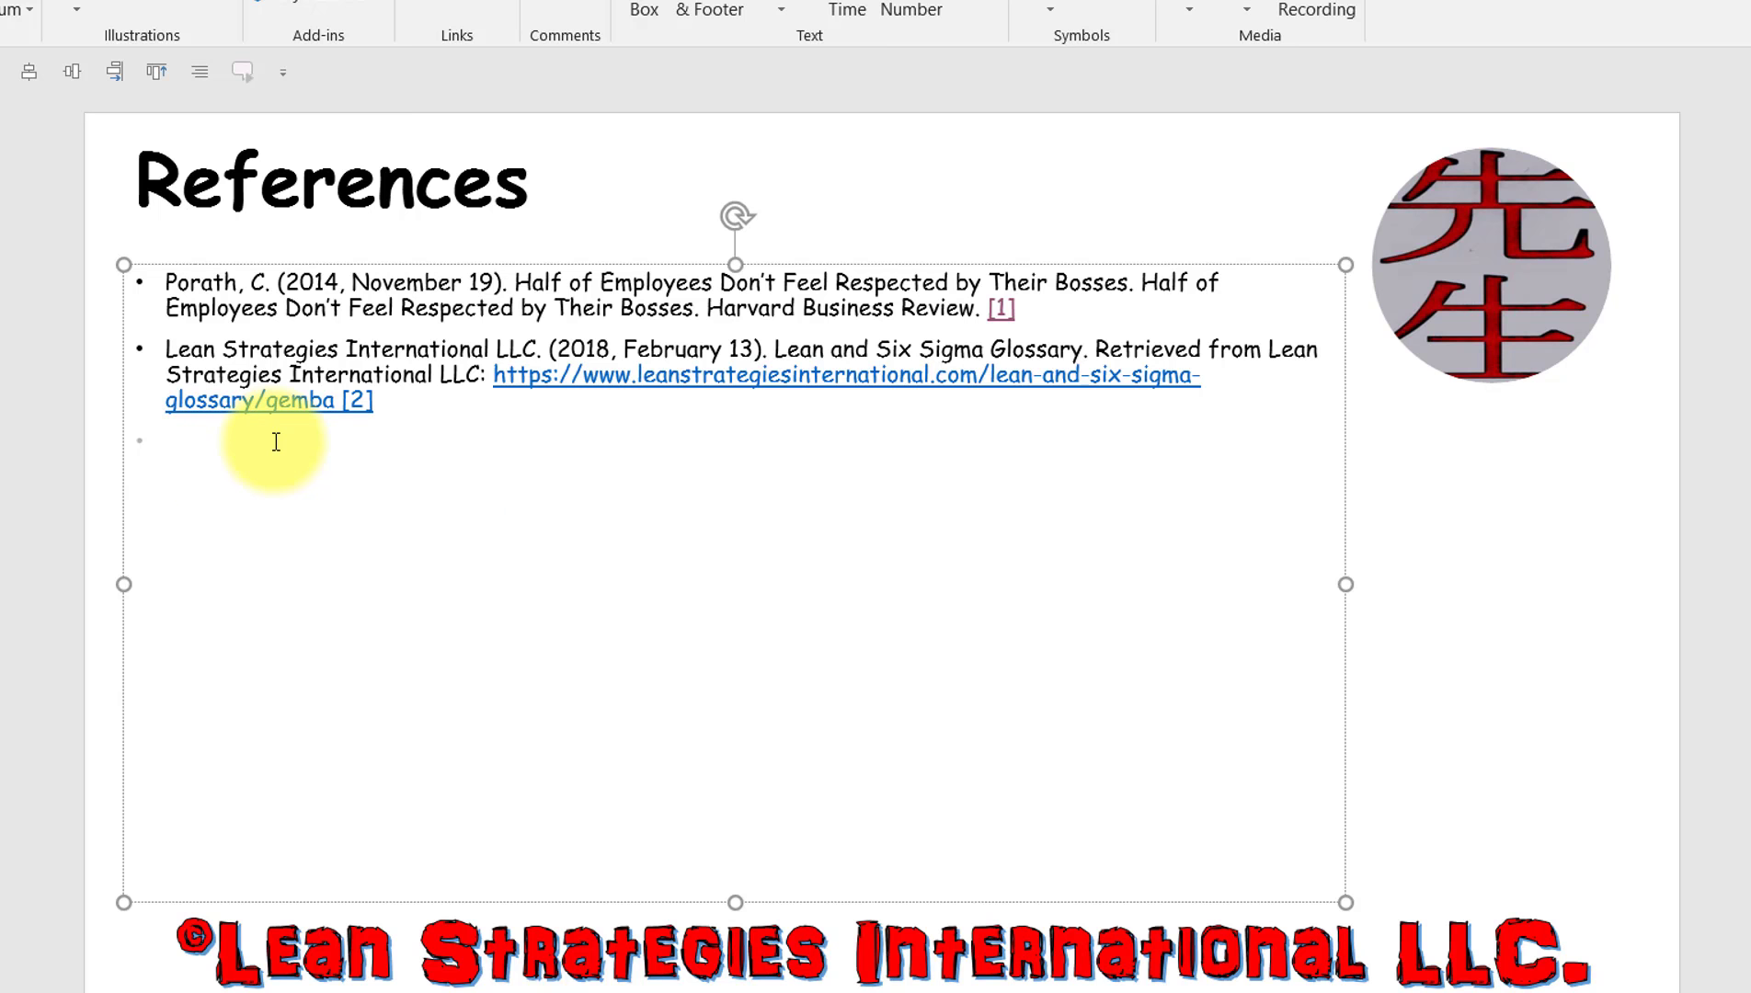
{"action": "right_click", "coordinate": [257, 444]}
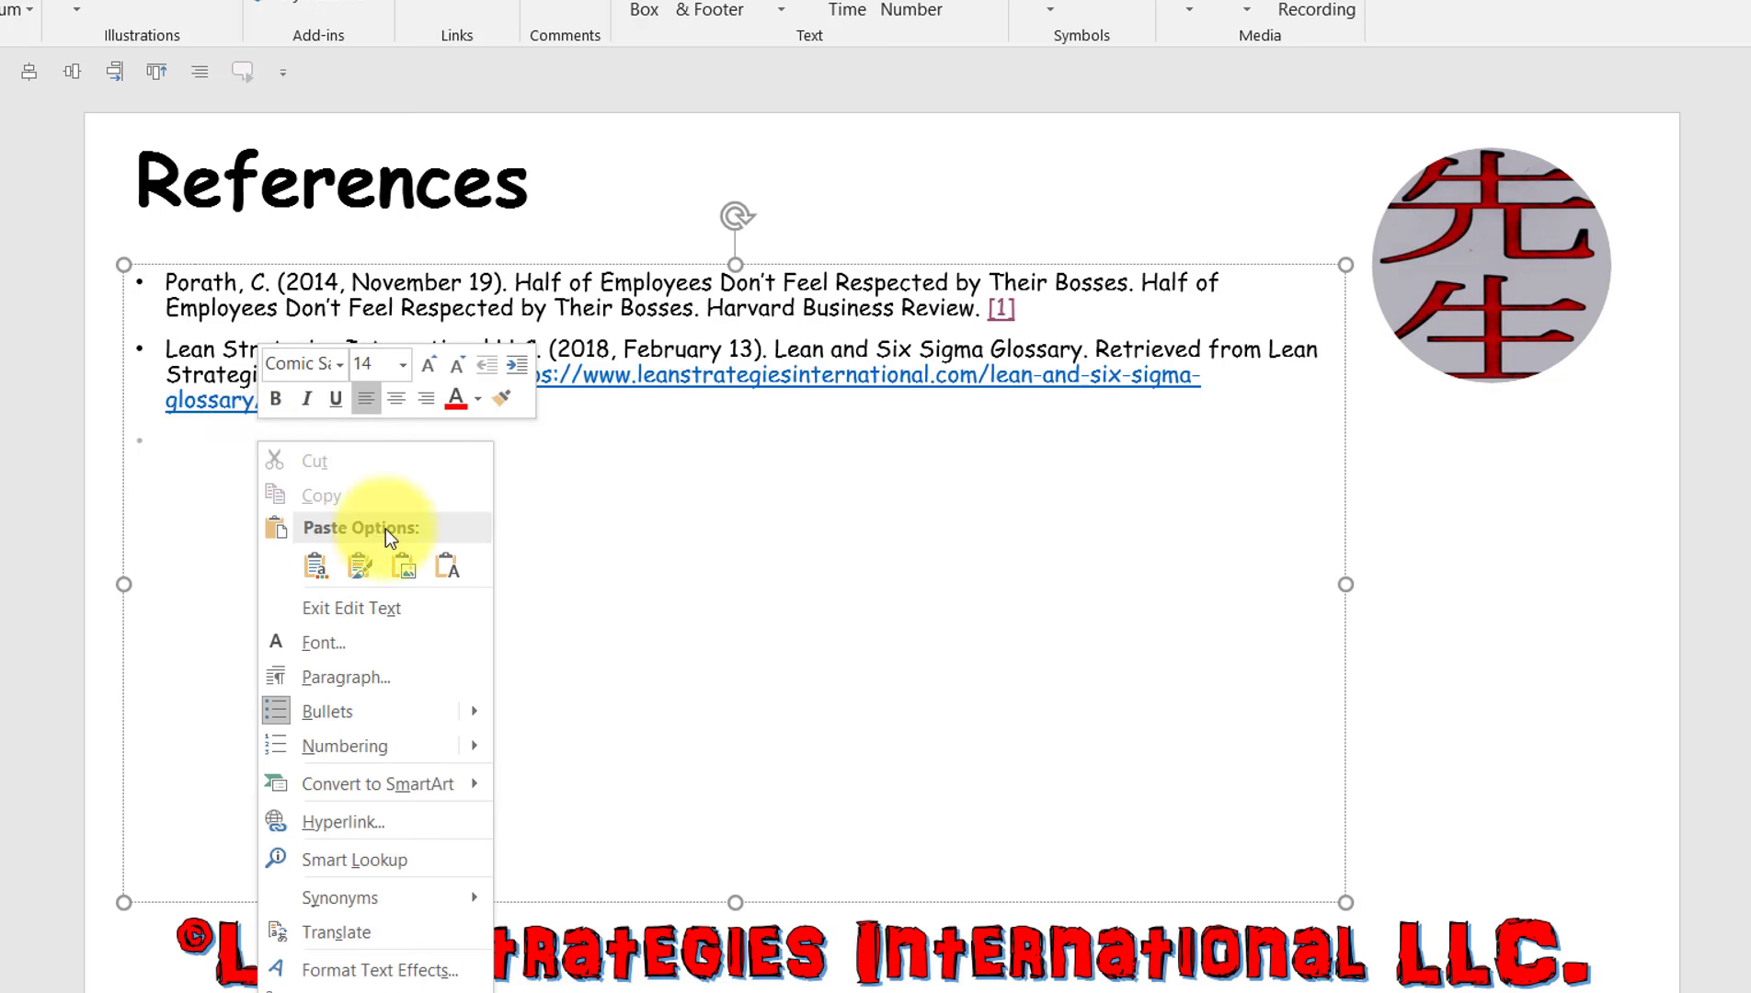
{"action": "left_click", "coordinate": [445, 570]}
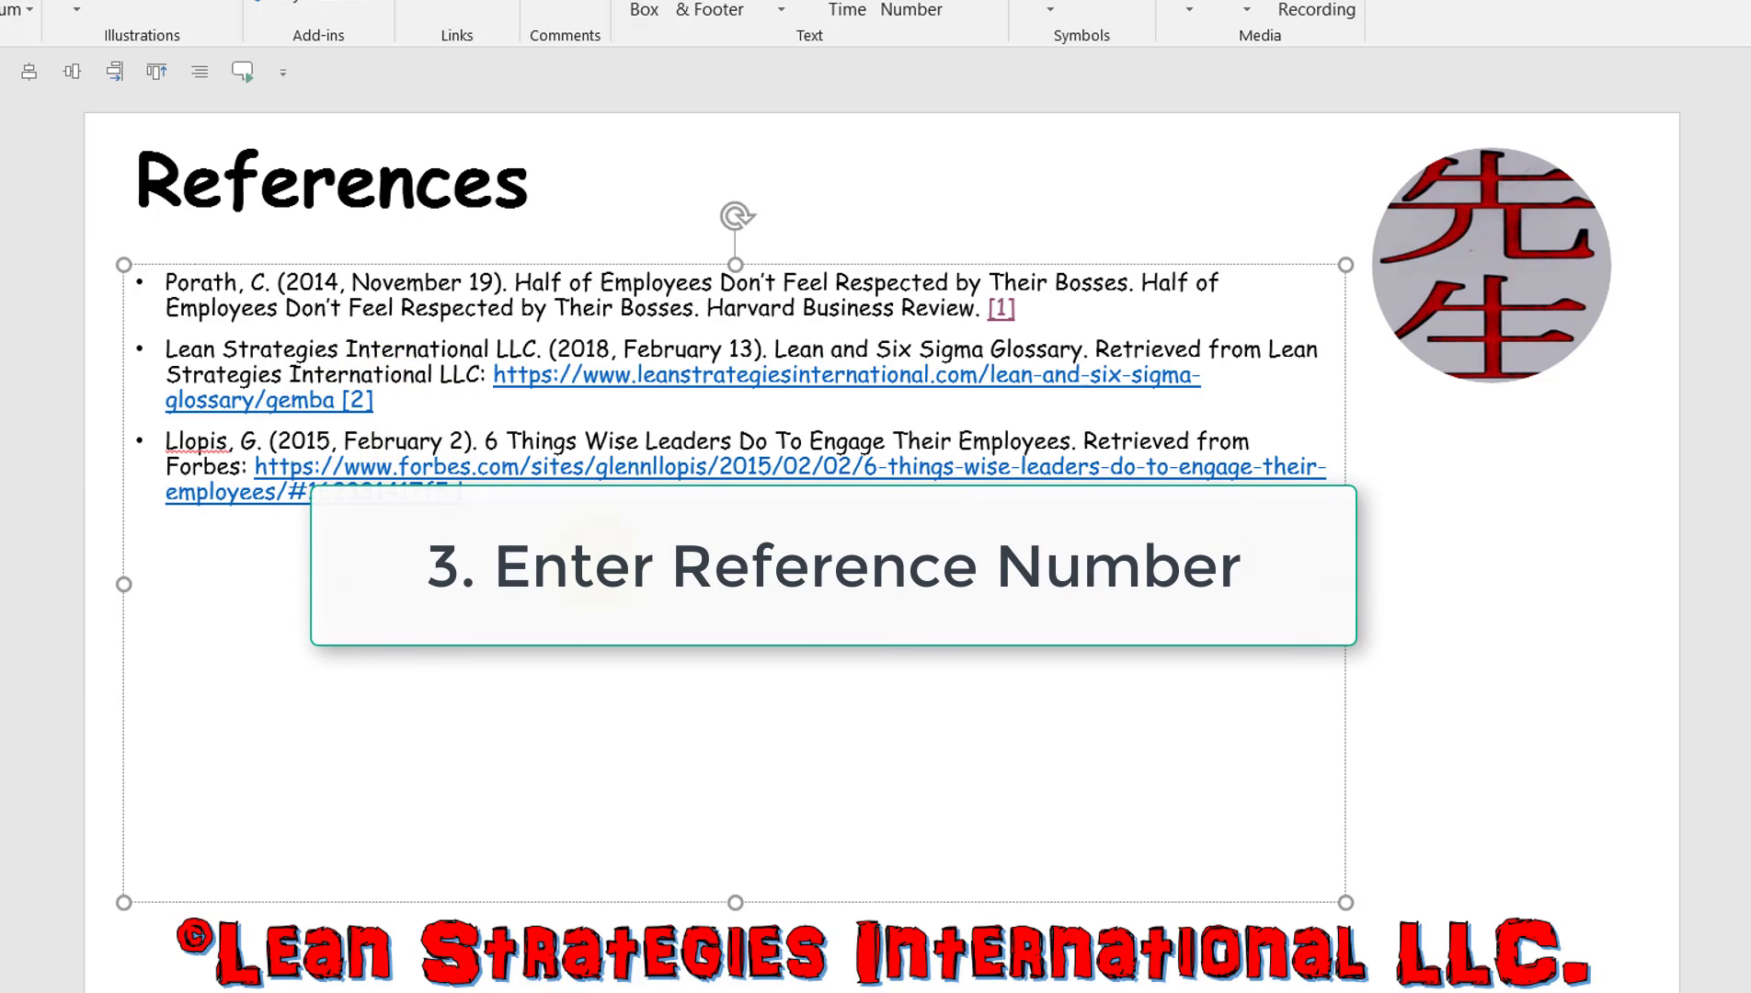
{"action": "type", "text": "[3"}
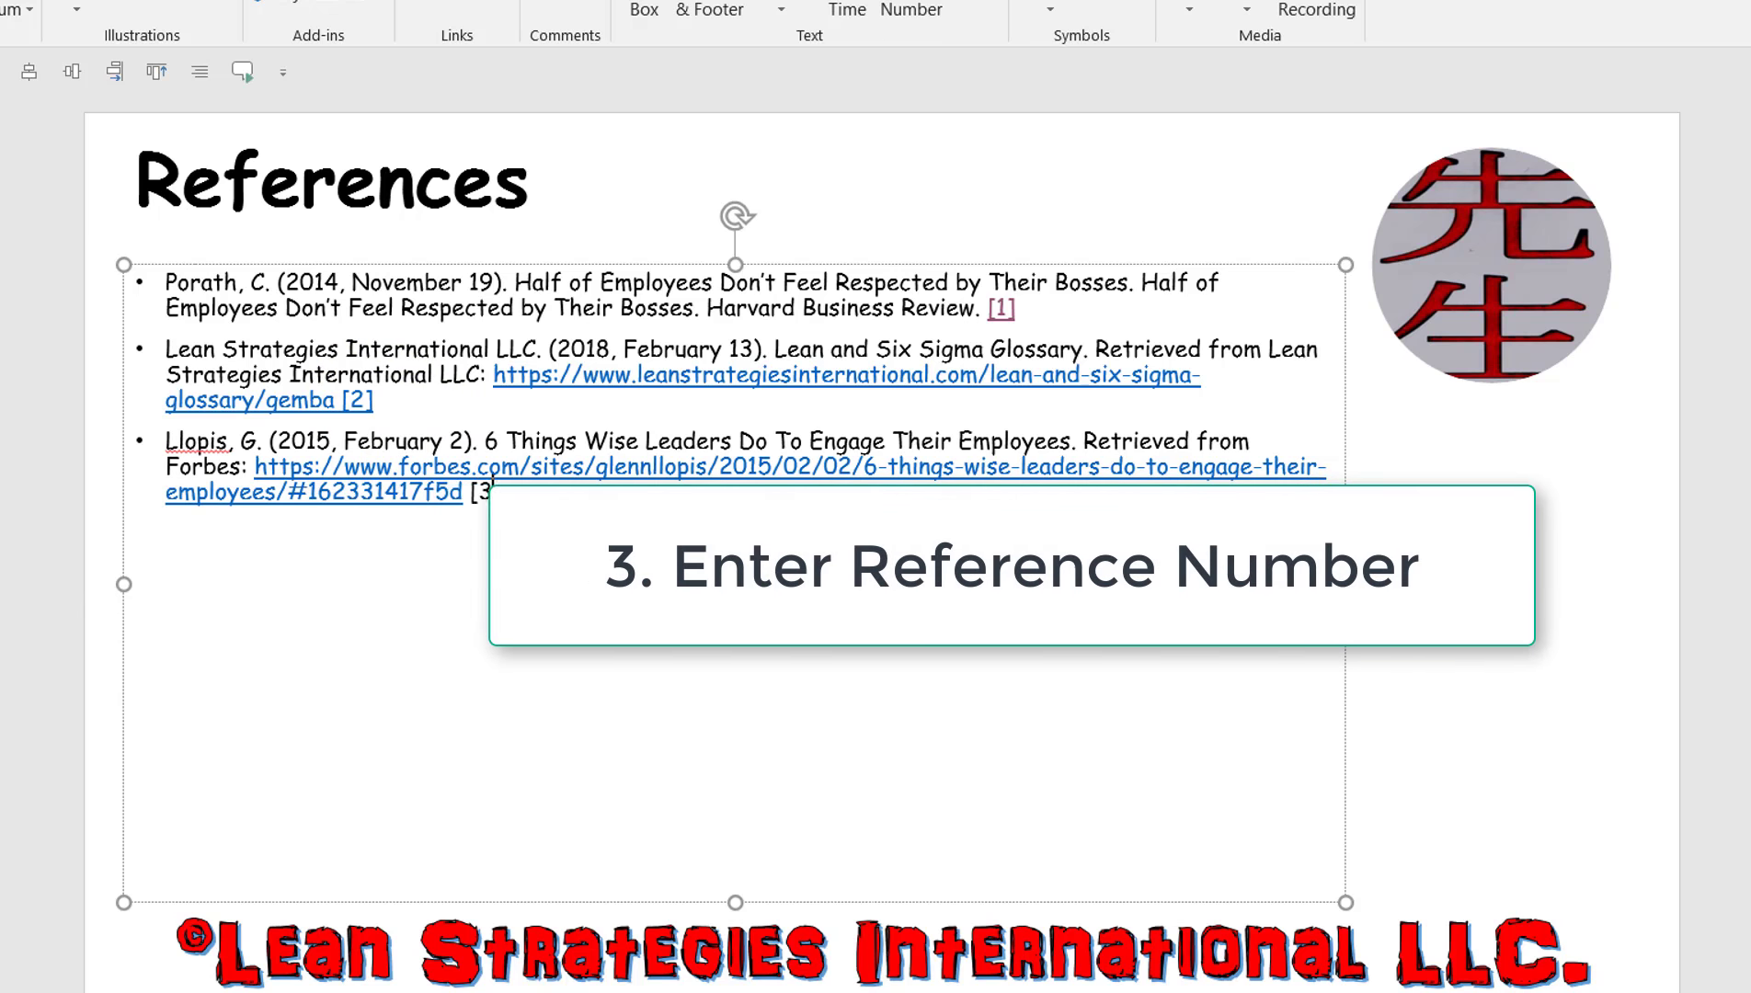
{"action": "type", "text": "]"}
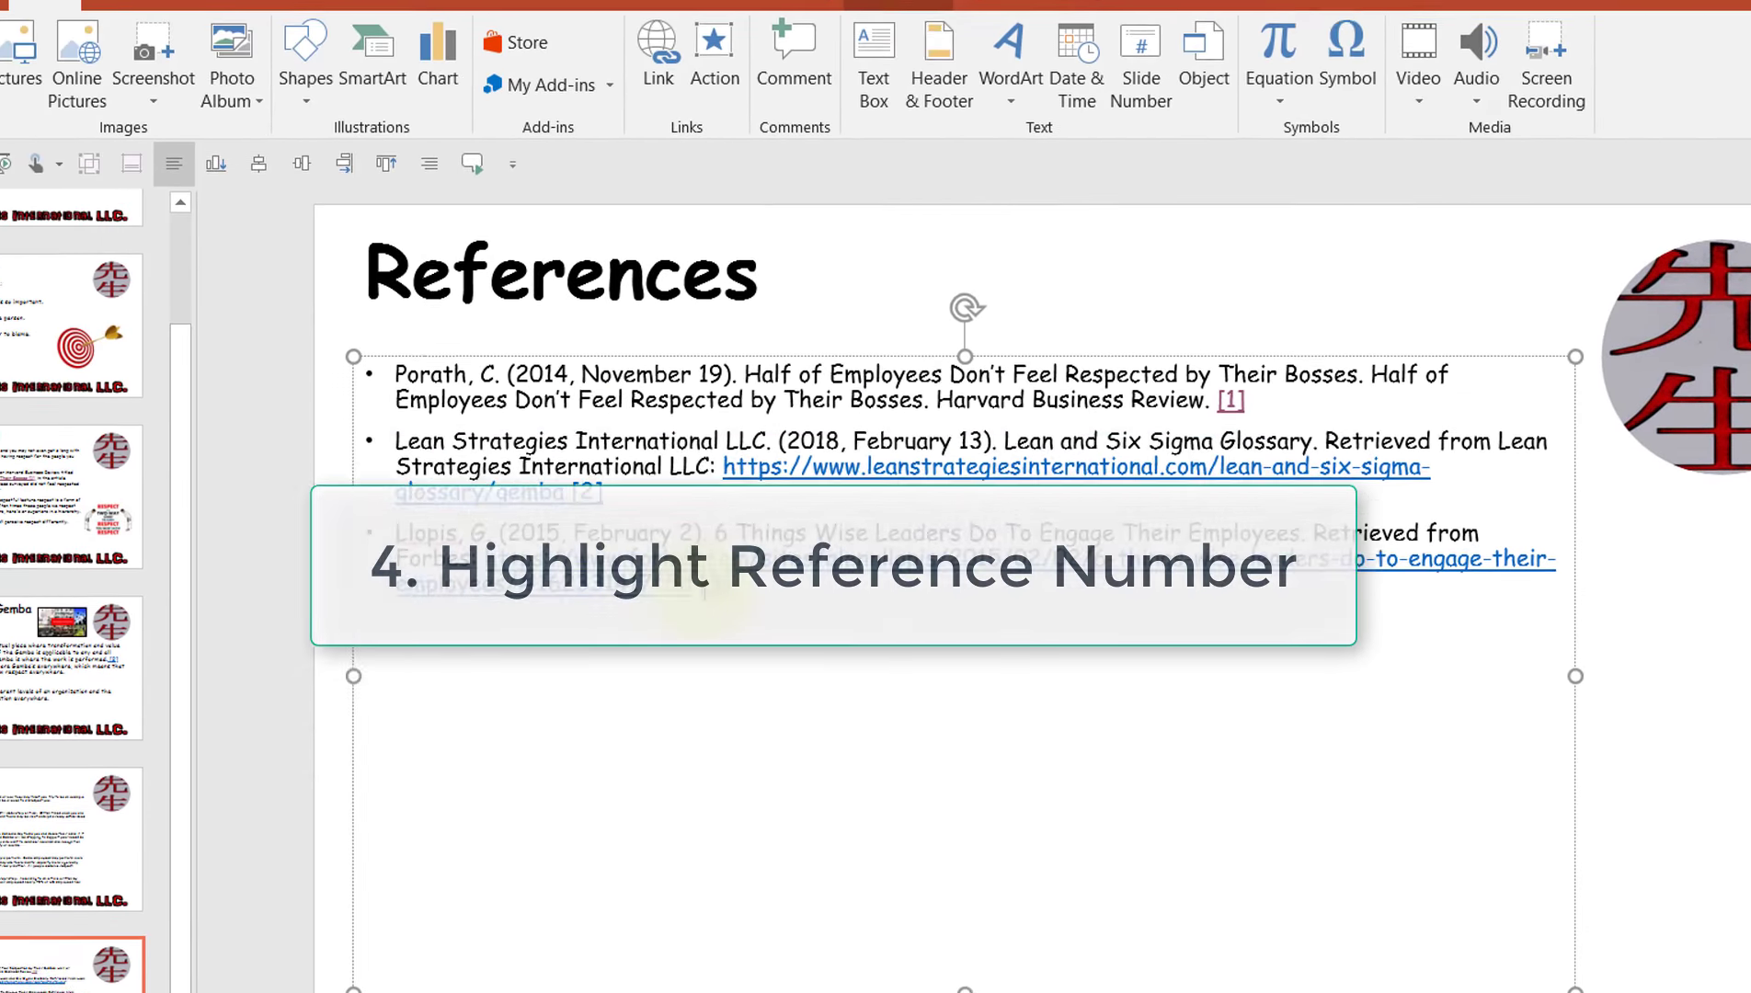
{"action": "left_click_drag", "start_coordinate": [702, 585], "coordinate": [731, 589]}
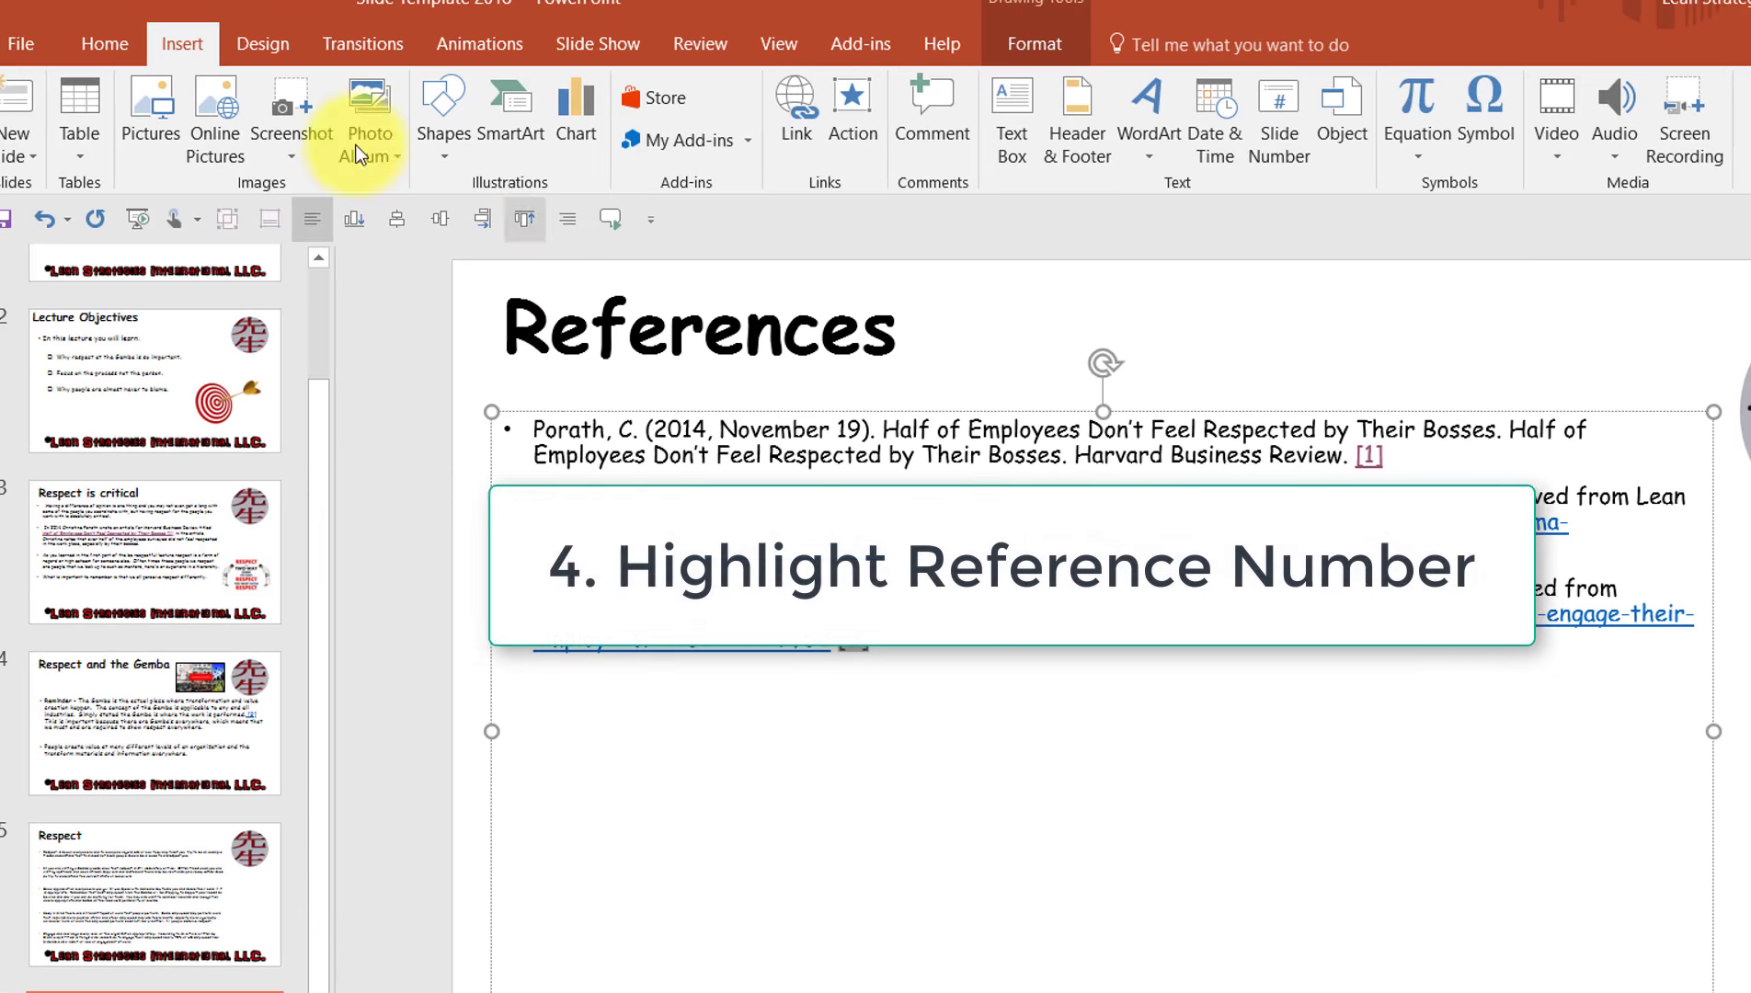
- Link the selected [3] to slide 5, Respect, and go to that slide
{"action": "left_click", "coordinate": [789, 87]}
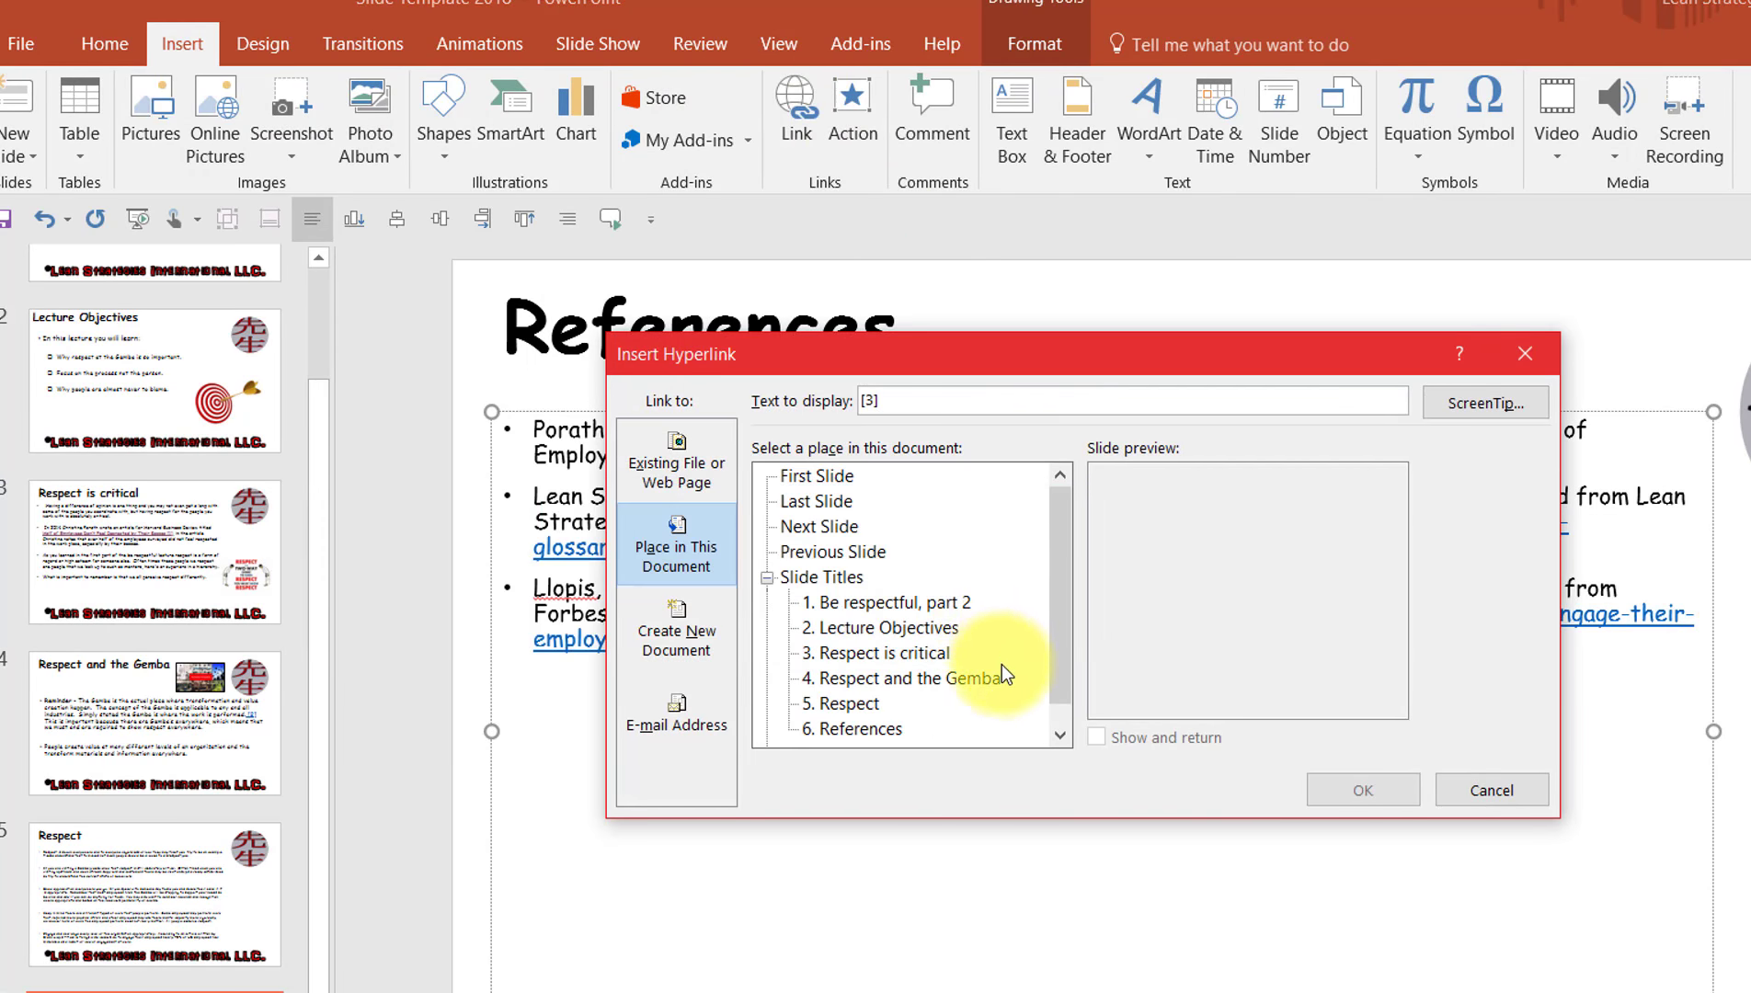
{"action": "left_click", "coordinate": [845, 703]}
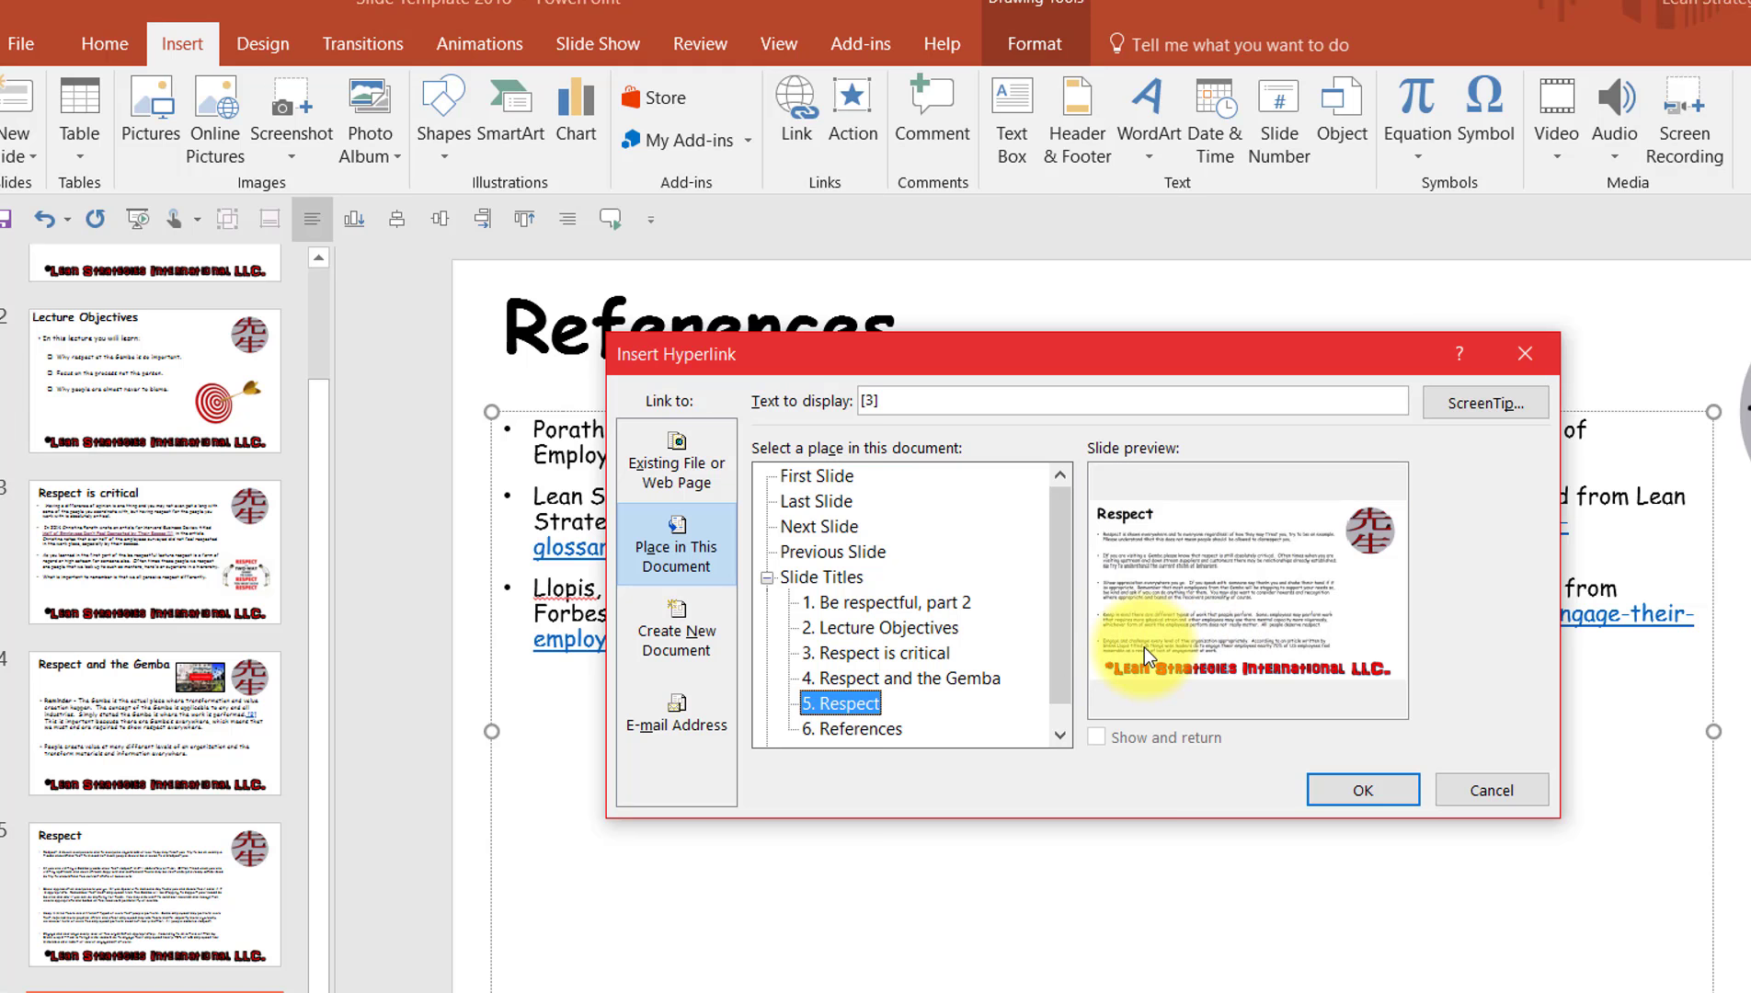
{"action": "left_click", "coordinate": [1330, 789]}
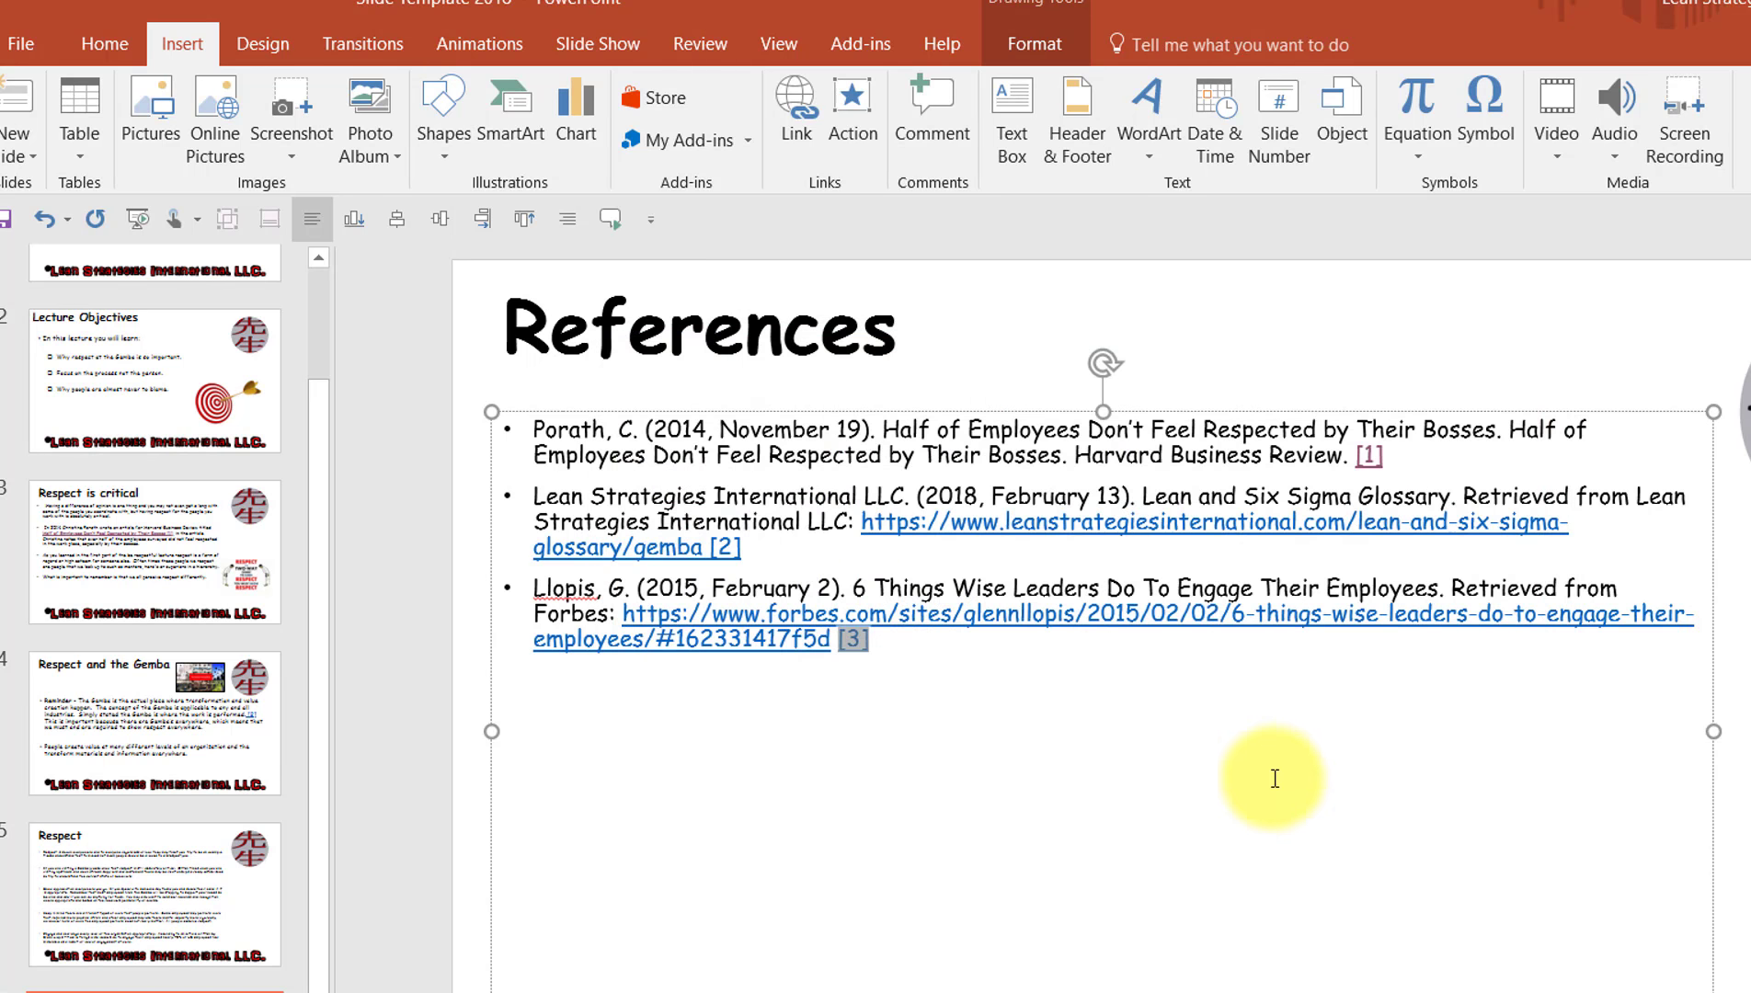
{"action": "left_click", "coordinate": [1741, 778]}
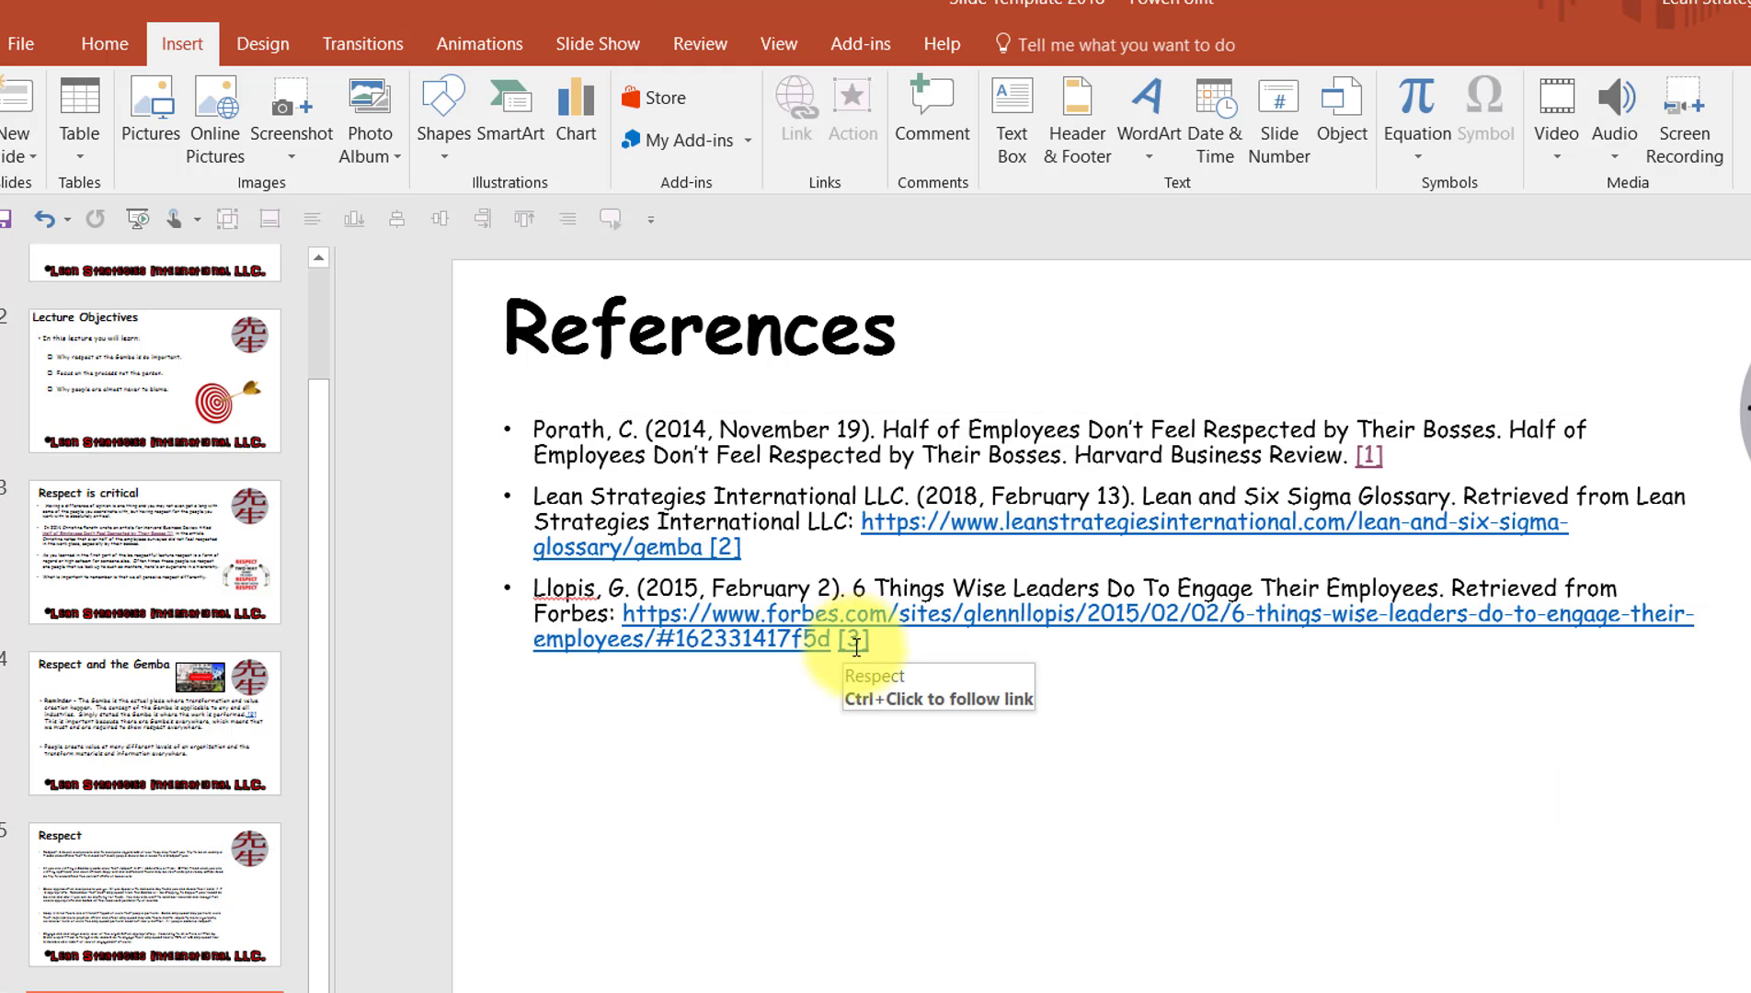
{"action": "left_click", "coordinate": [233, 878]}
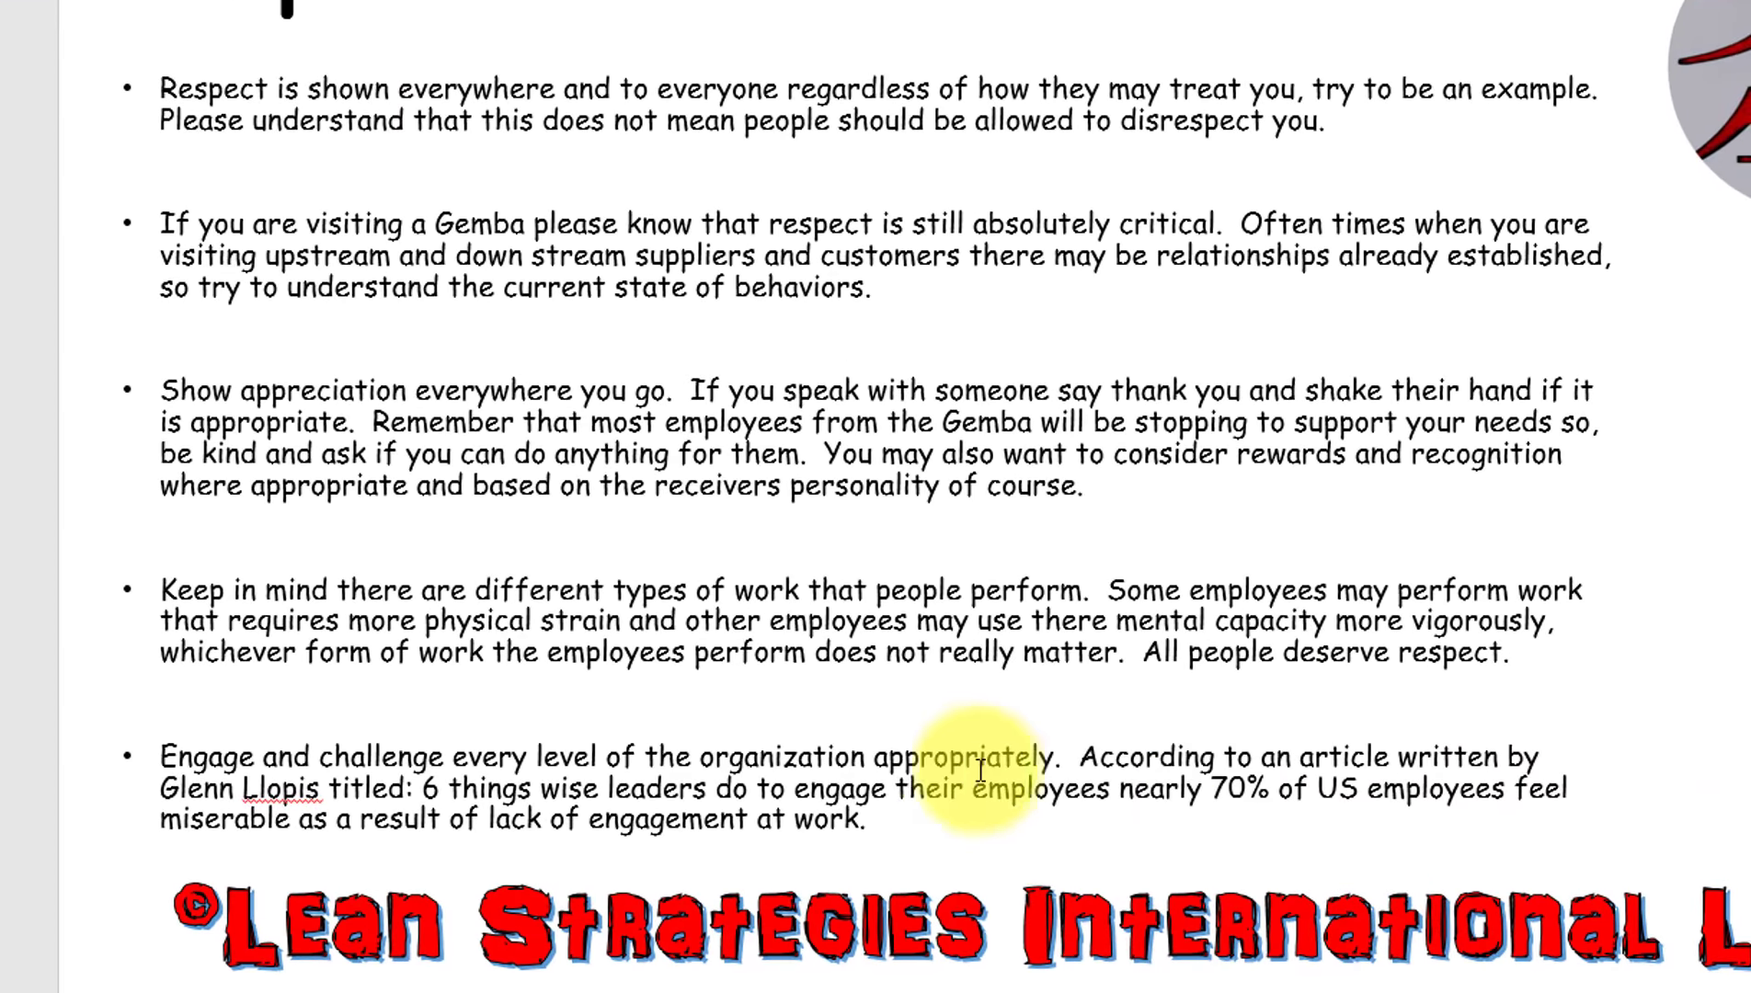
- Add the citation number [3] right after the word 'employees'
{"action": "left_click", "coordinate": [1113, 791]}
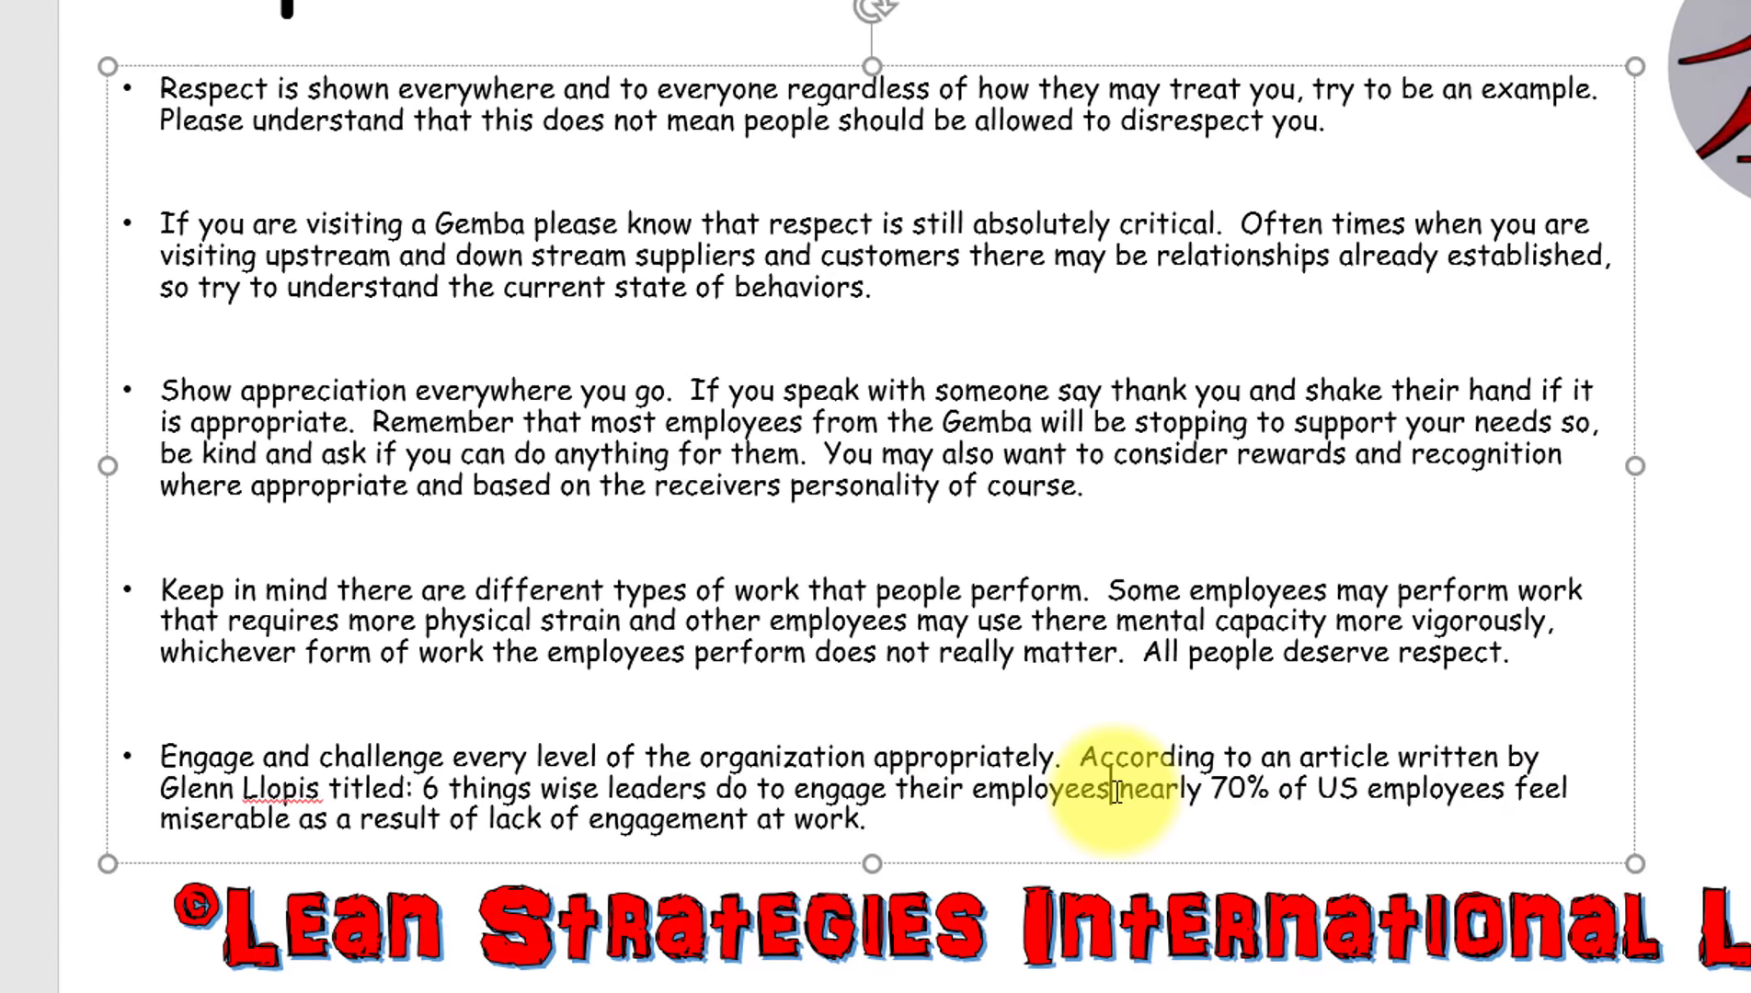
{"action": "type", "text": "3"}
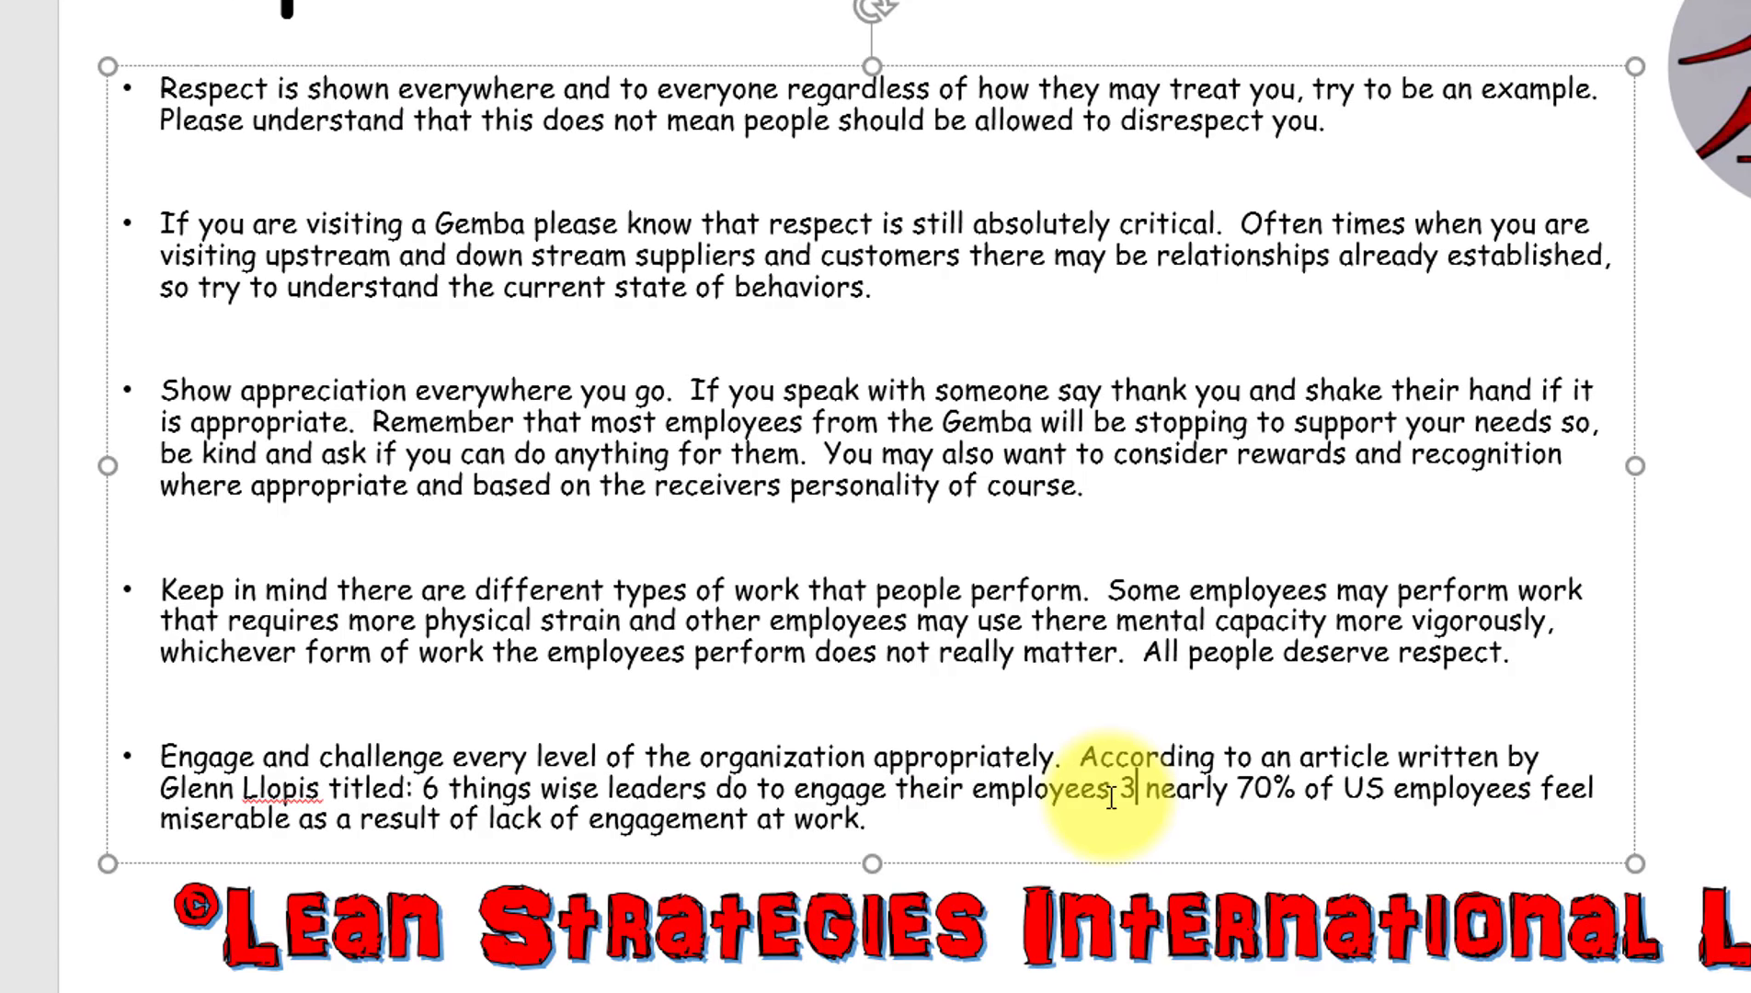
{"action": "key", "text": "BackSpace"}
{"action": "key", "text": "ctrl+shift+equal"}
{"action": "type", "text": "33]"}
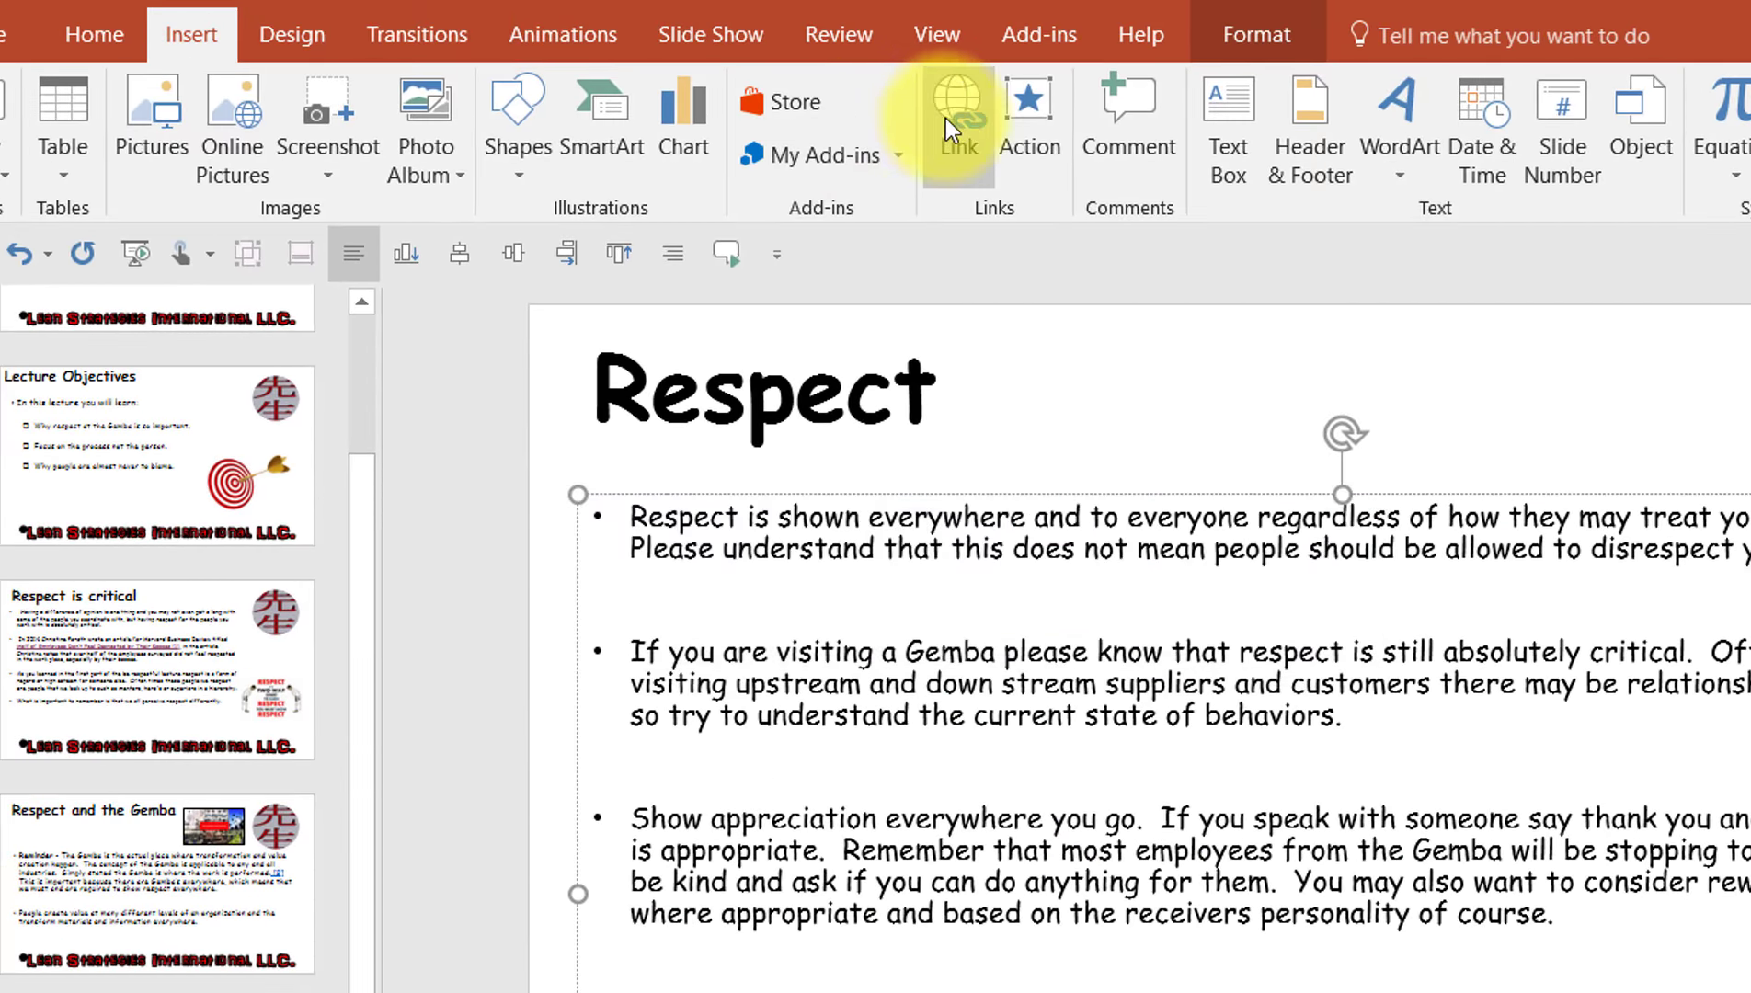
- Link the in-text [3] to slide 6, References
{"action": "left_click", "coordinate": [961, 110]}
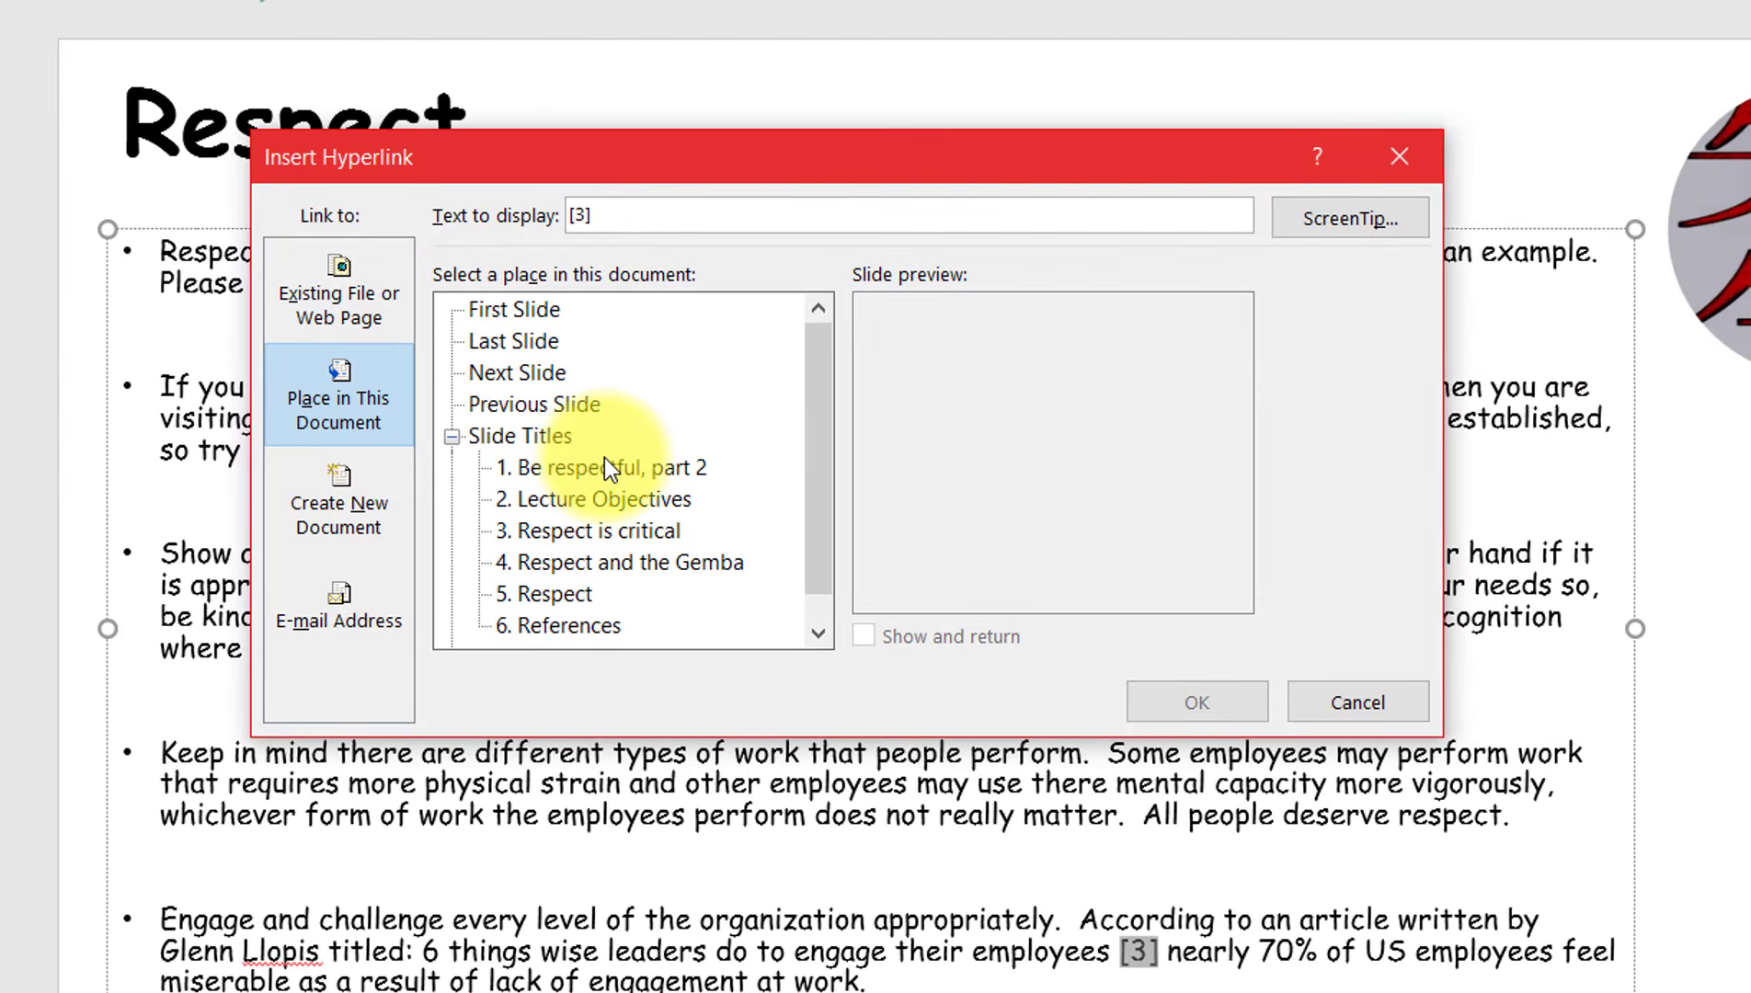
{"action": "scroll", "coordinate": [604, 457], "scroll_direction": "down", "scroll_amount": 1}
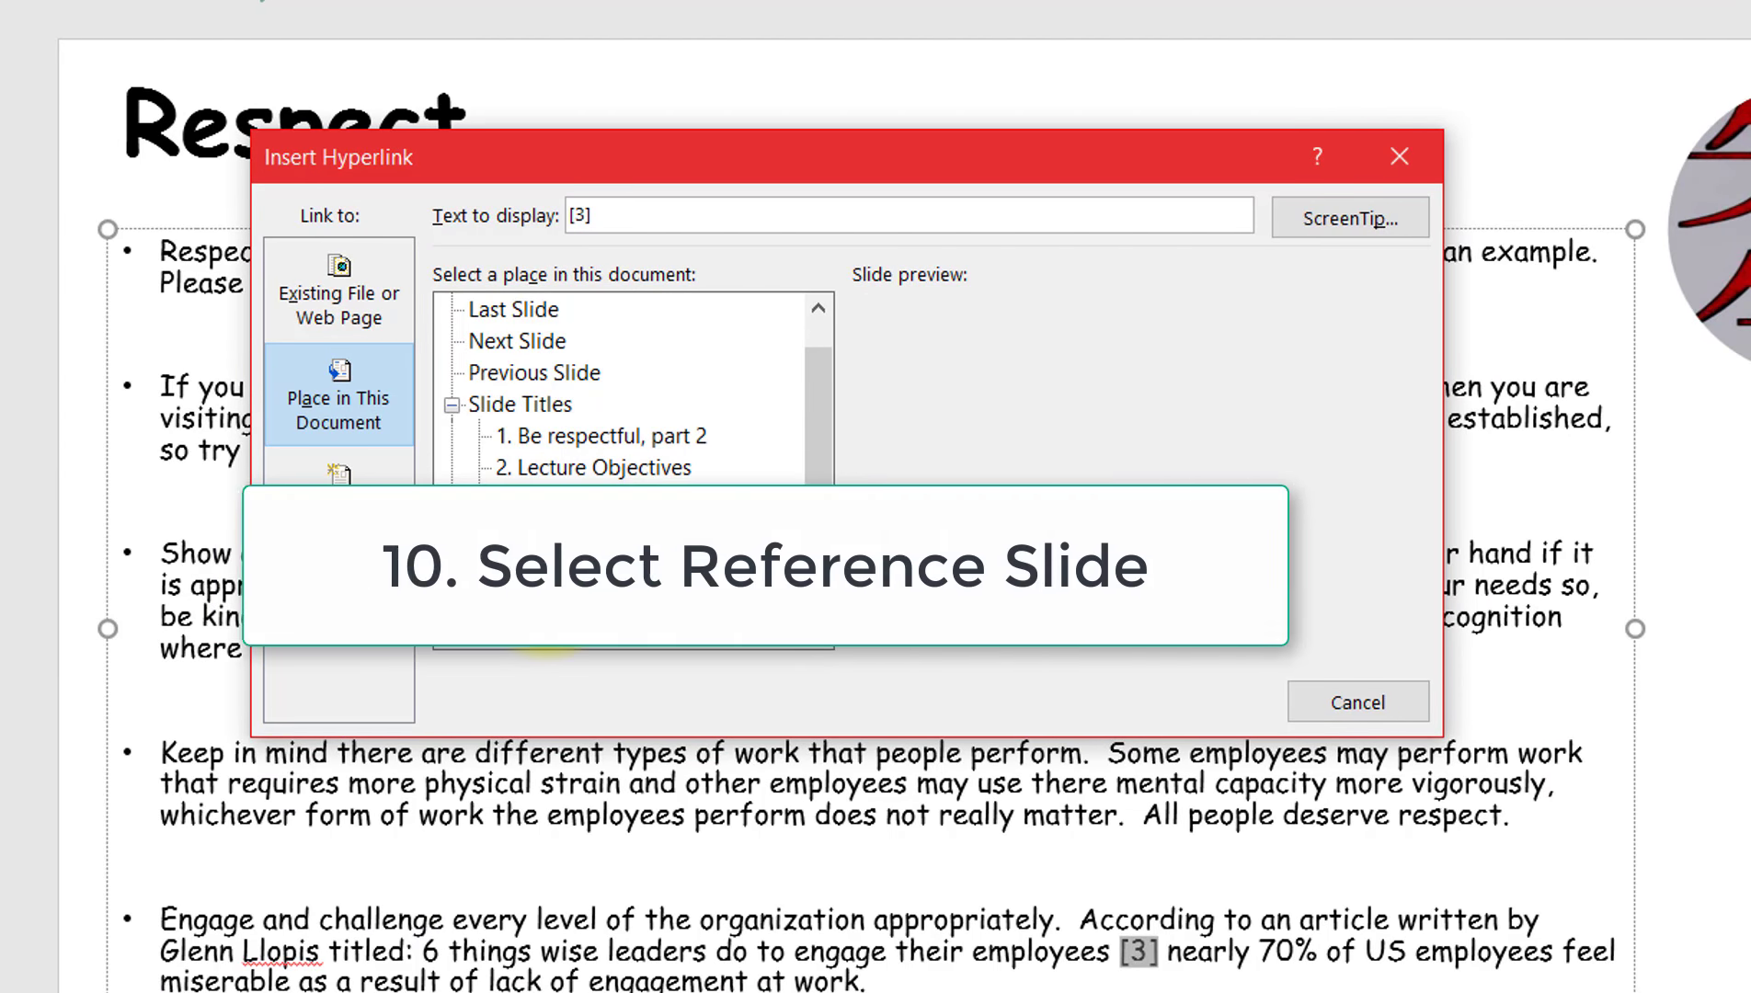
{"action": "left_click", "coordinate": [552, 593]}
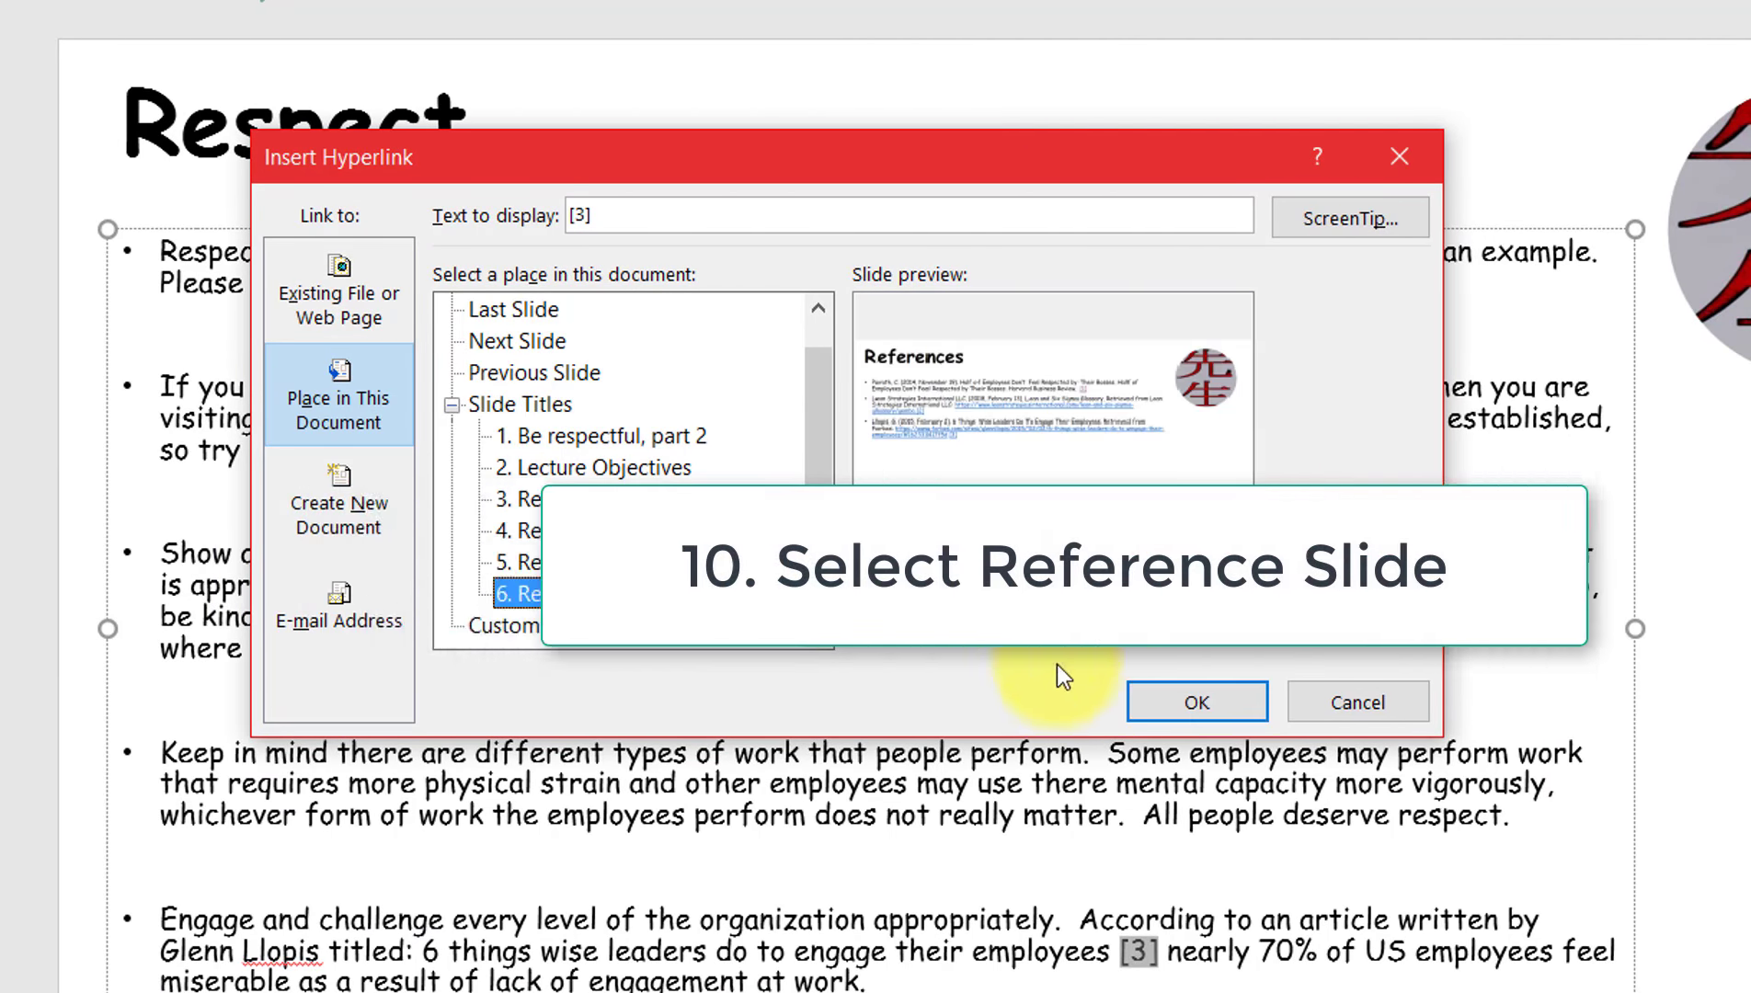
{"action": "left_click", "coordinate": [1154, 702]}
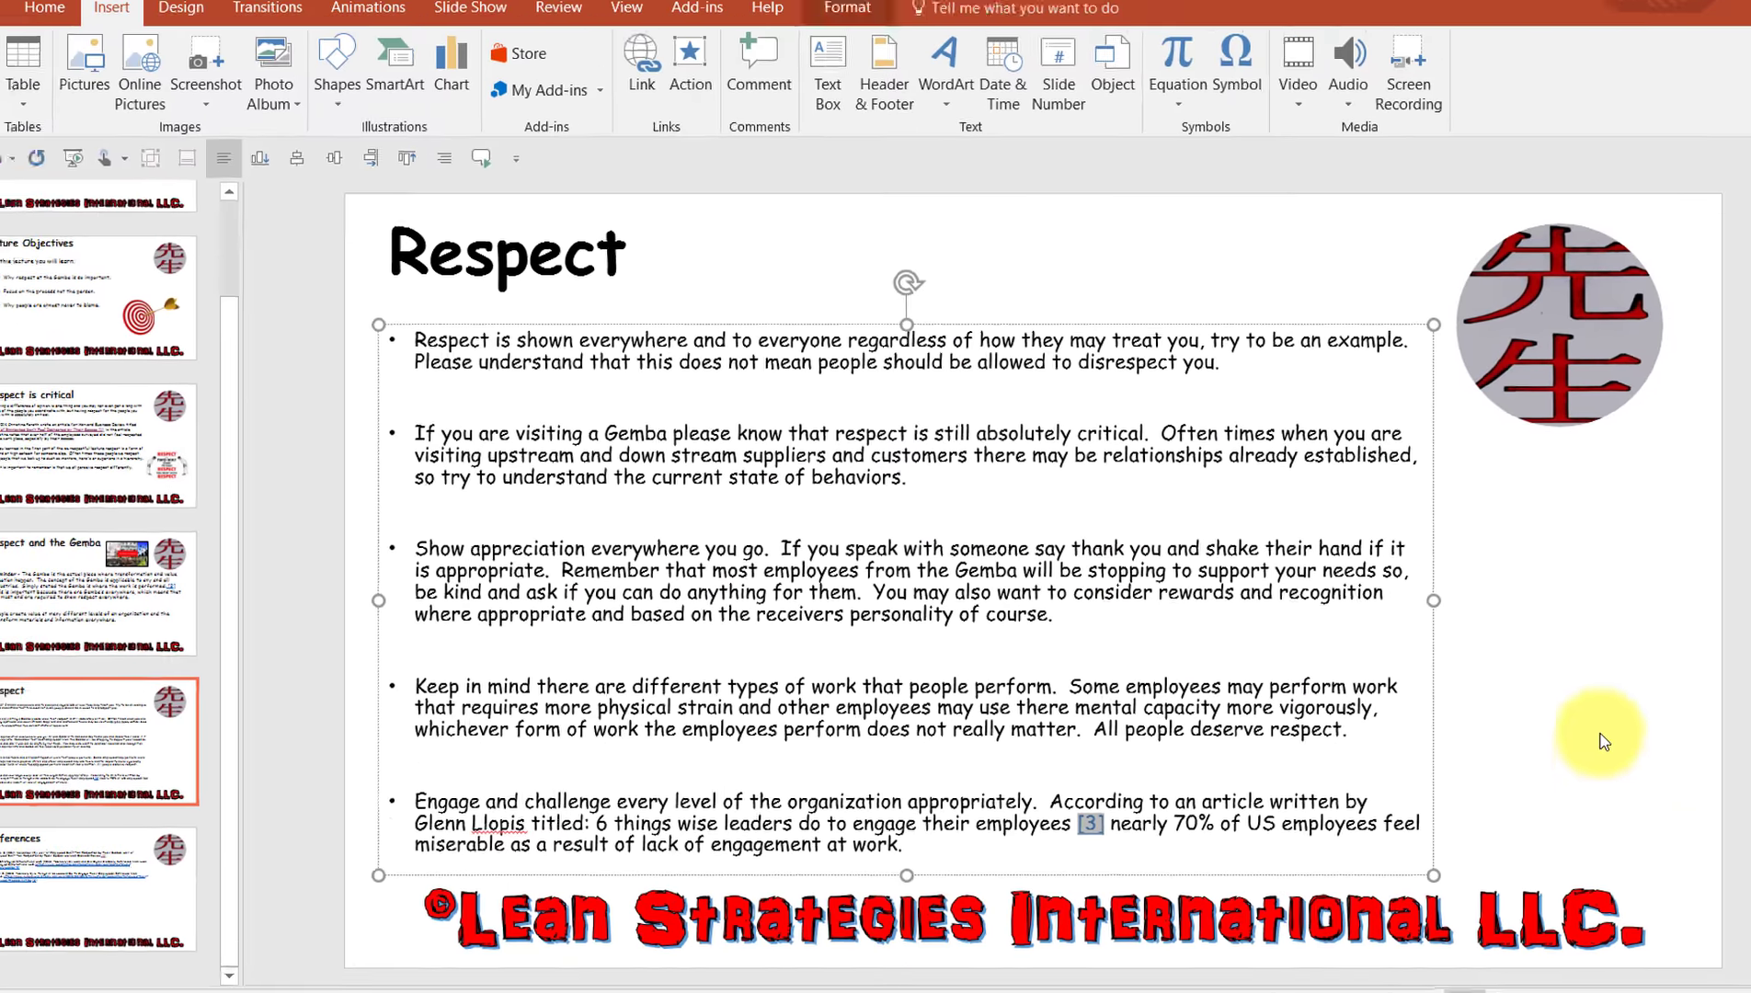
{"action": "left_click", "coordinate": [1575, 724]}
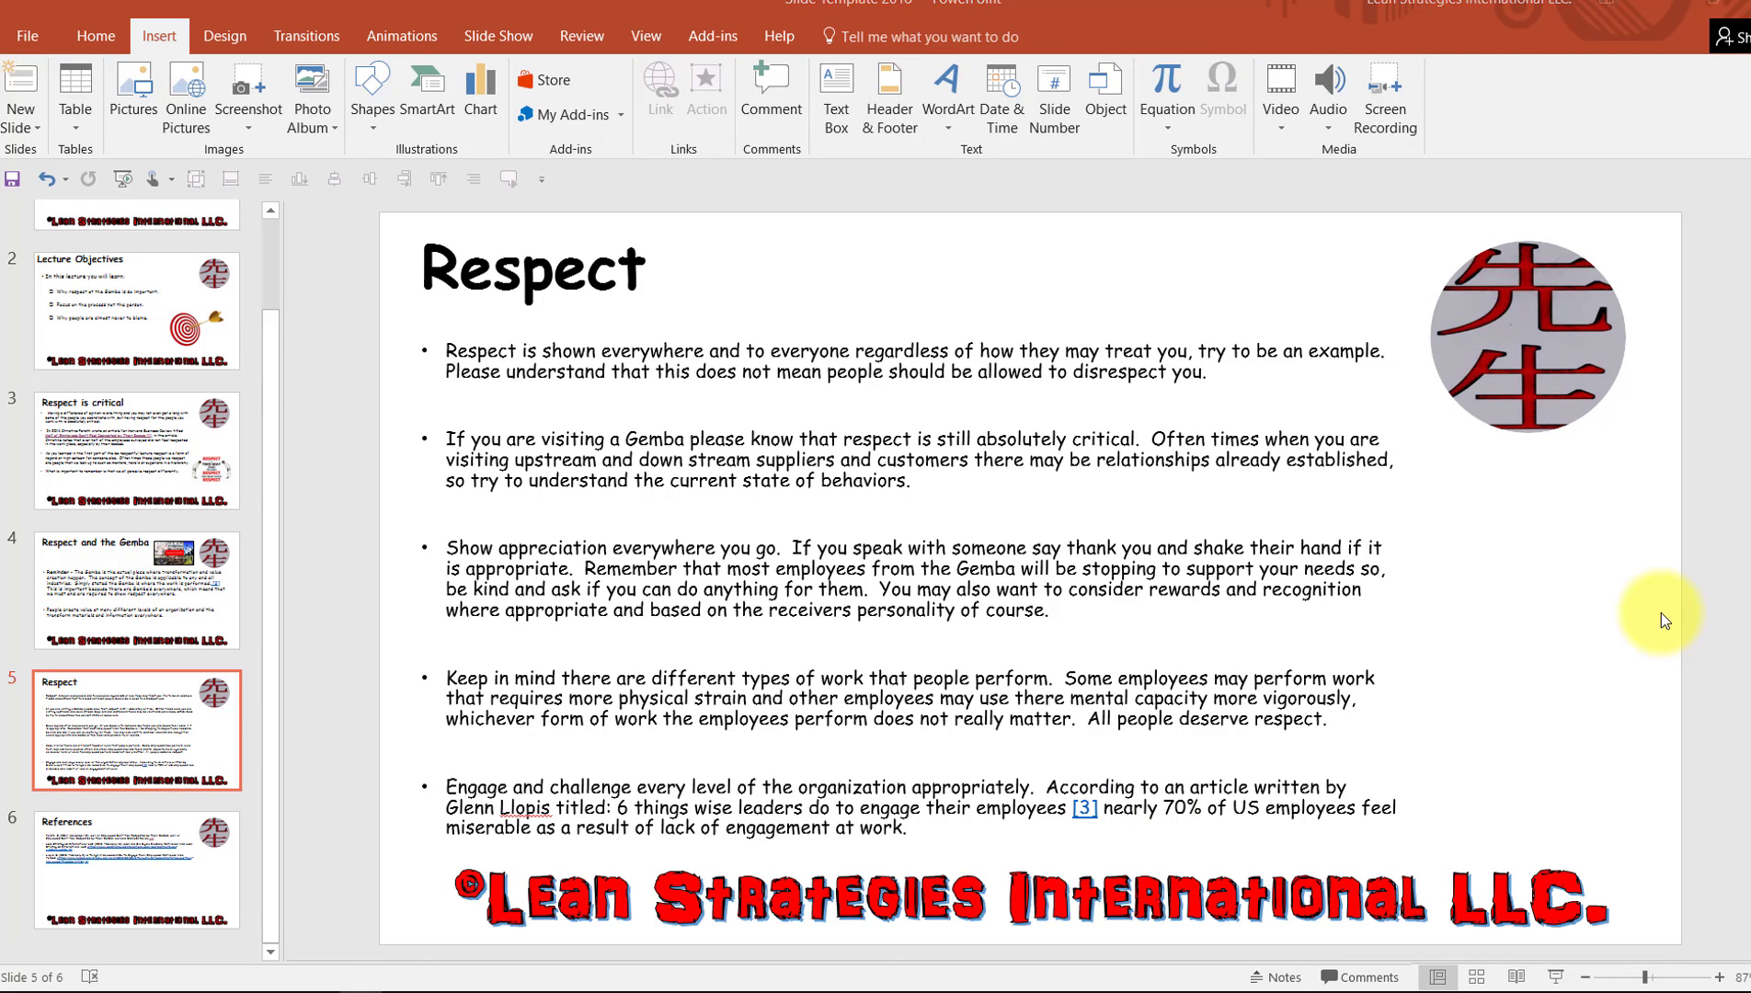
- Run the slide show from the Respect slide and advance to References
{"action": "key", "text": "shift+F5"}
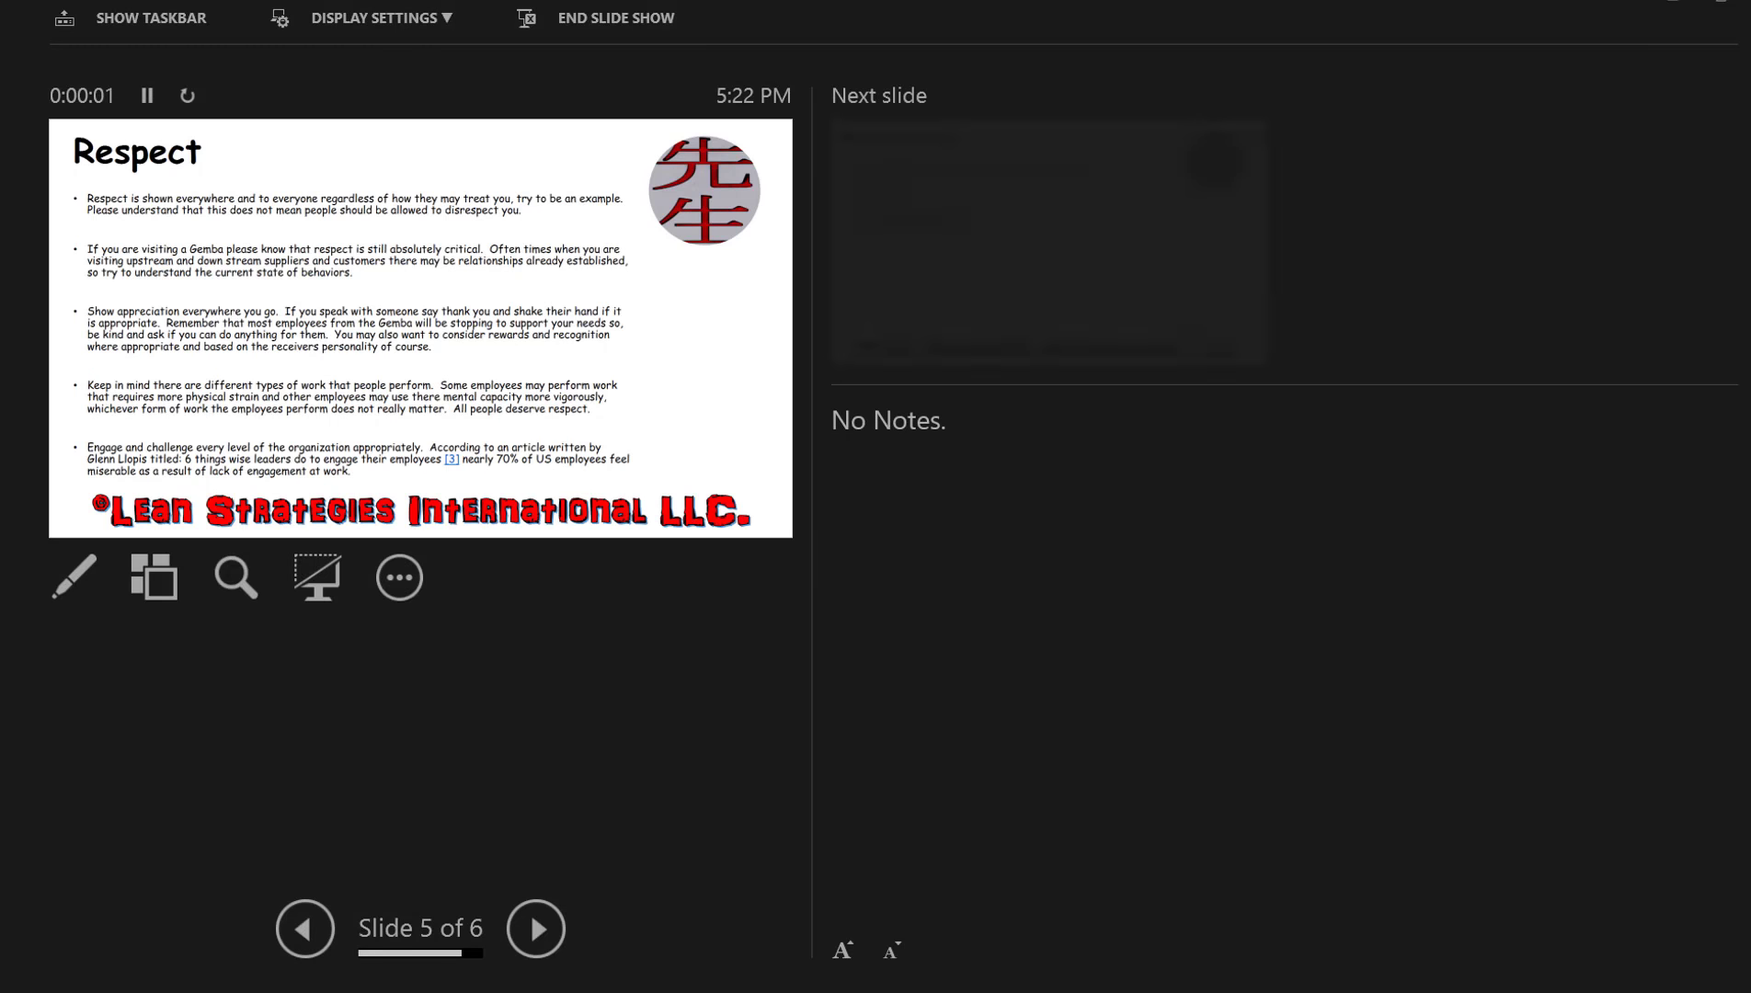
{"action": "left_click", "coordinate": [378, 295]}
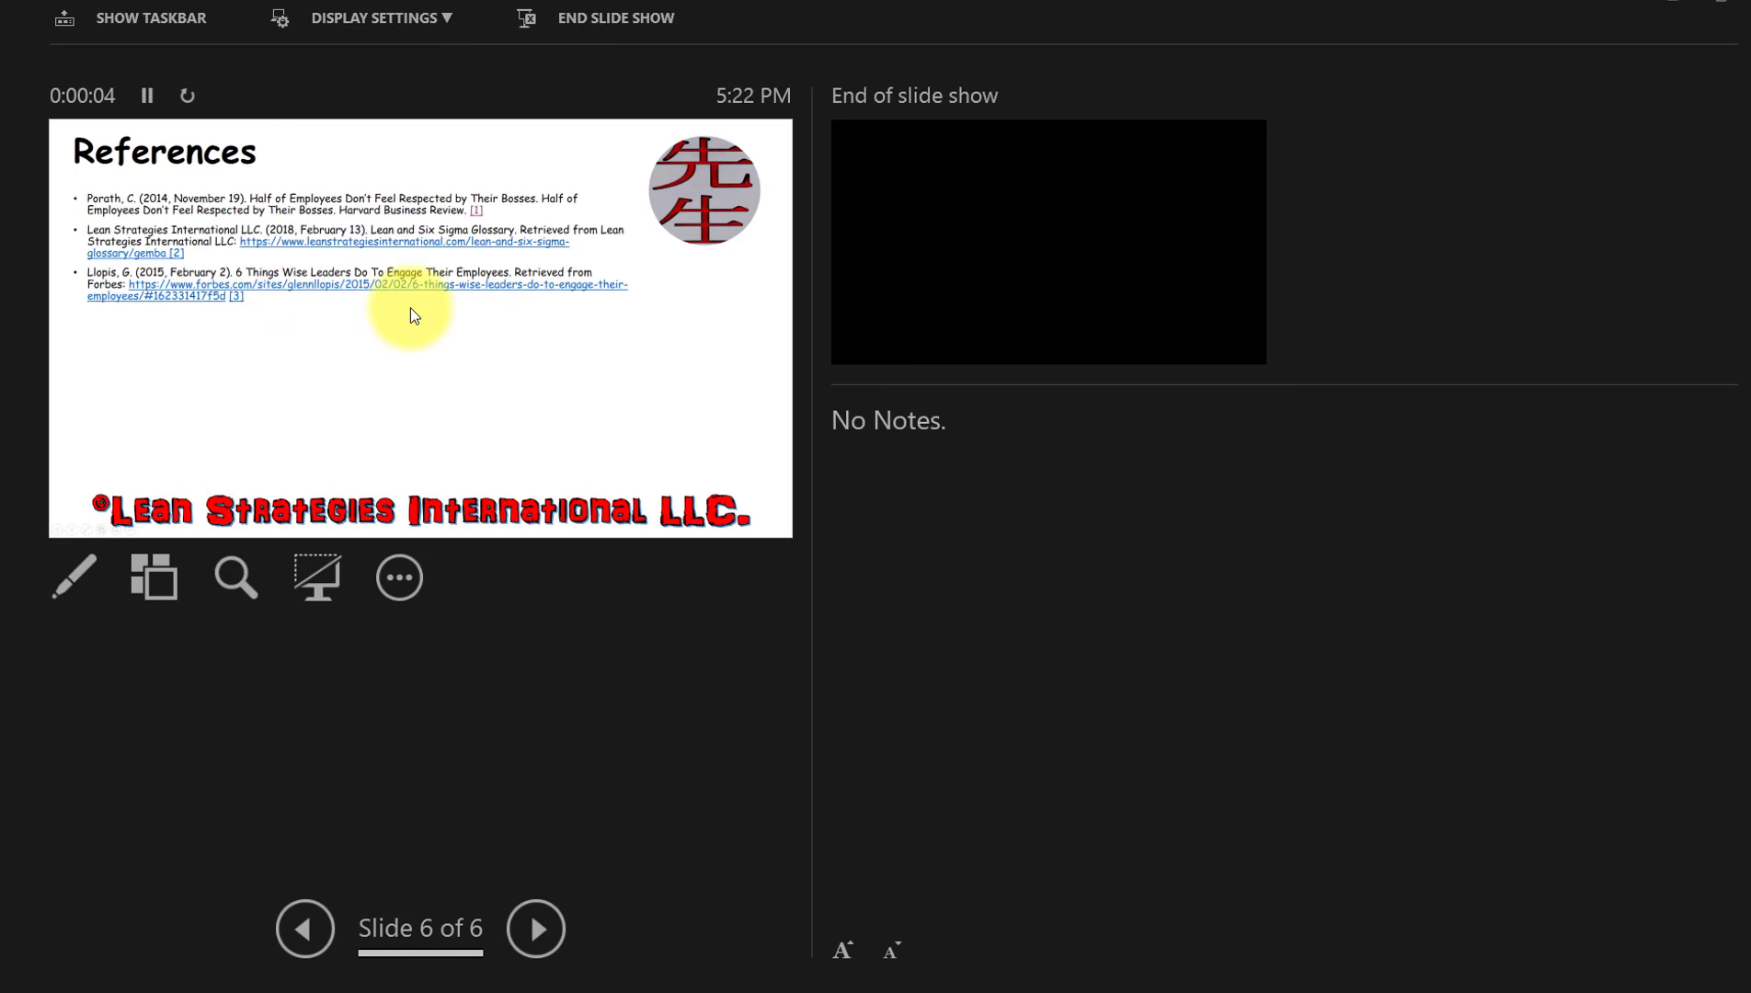